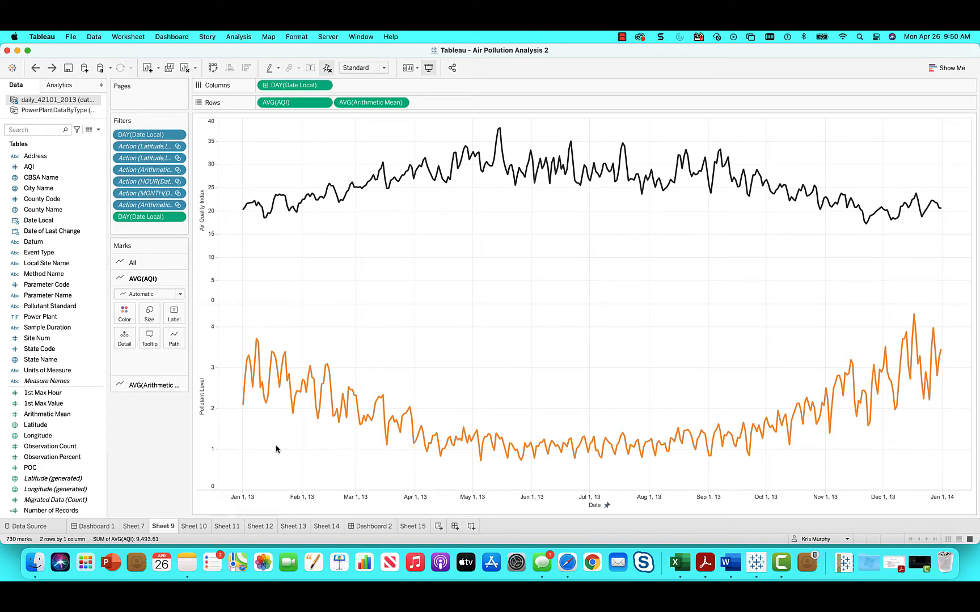
Step: Show the worksheet's analytics objects in place of the data fields and look over both line charts
{"action": "mouse_move", "coordinate": [253, 379]}
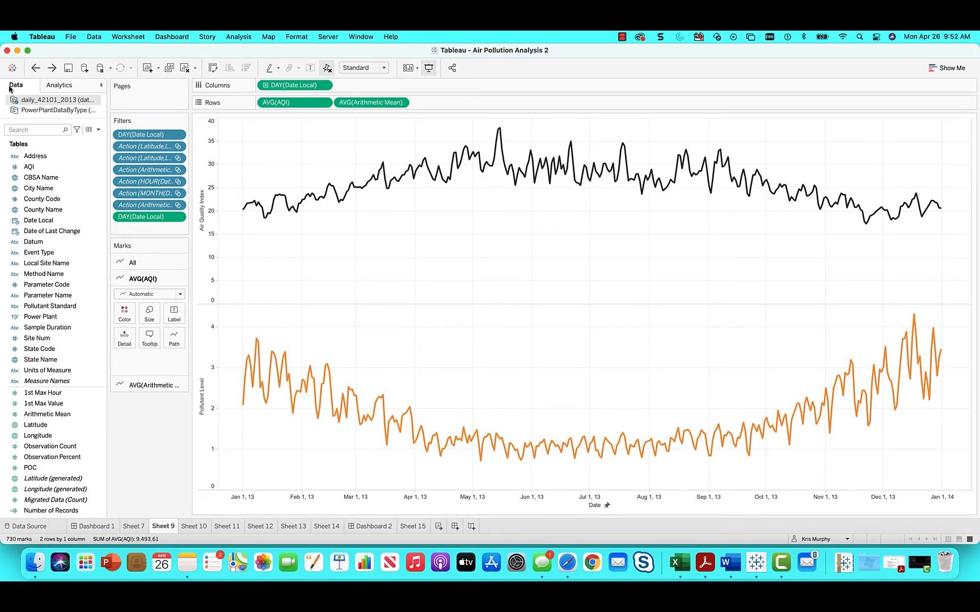
{"action": "left_click", "coordinate": [4, 174]}
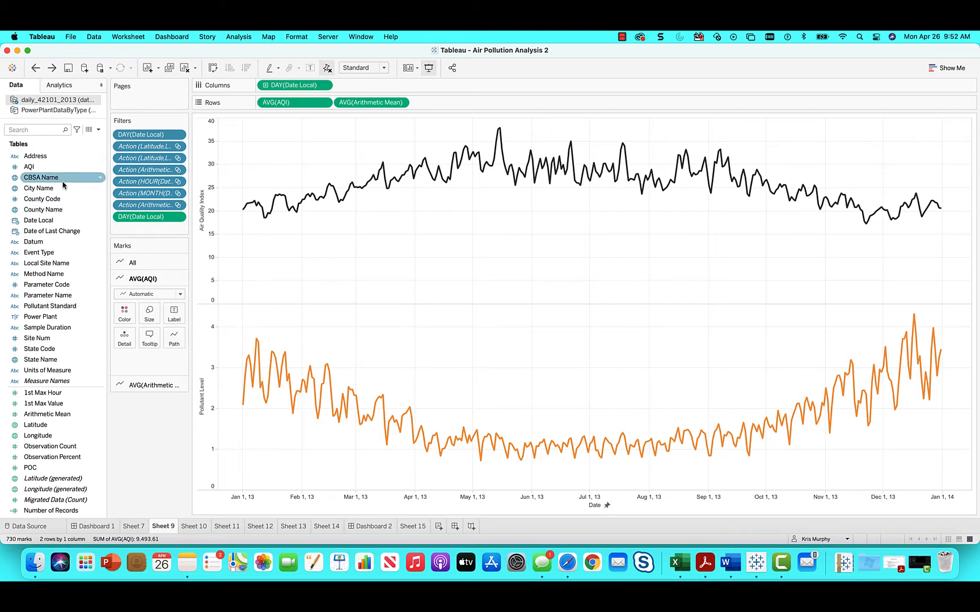
{"action": "left_click", "coordinate": [66, 87]}
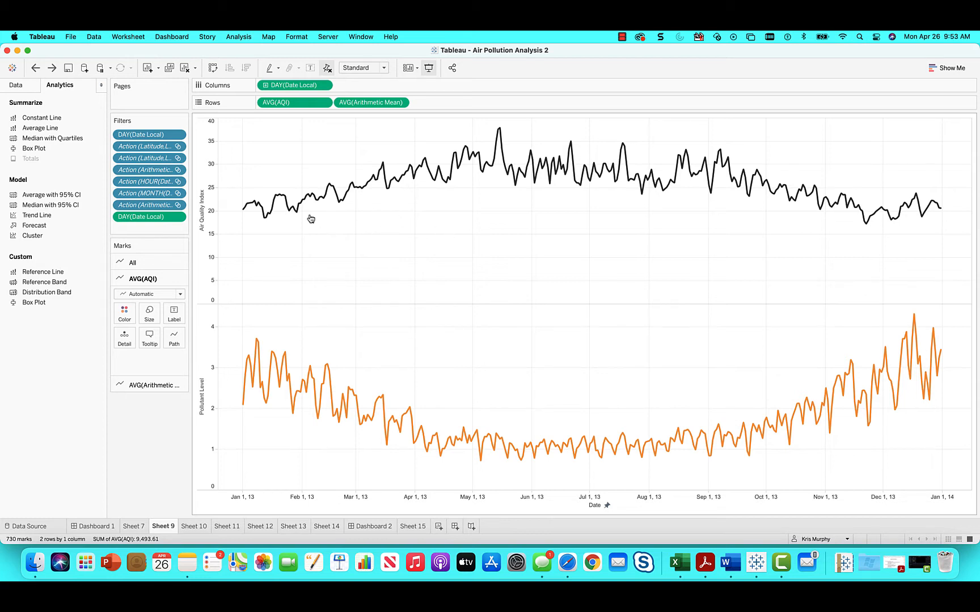
{"action": "mouse_move", "coordinate": [339, 199]}
{"action": "mouse_move", "coordinate": [266, 407]}
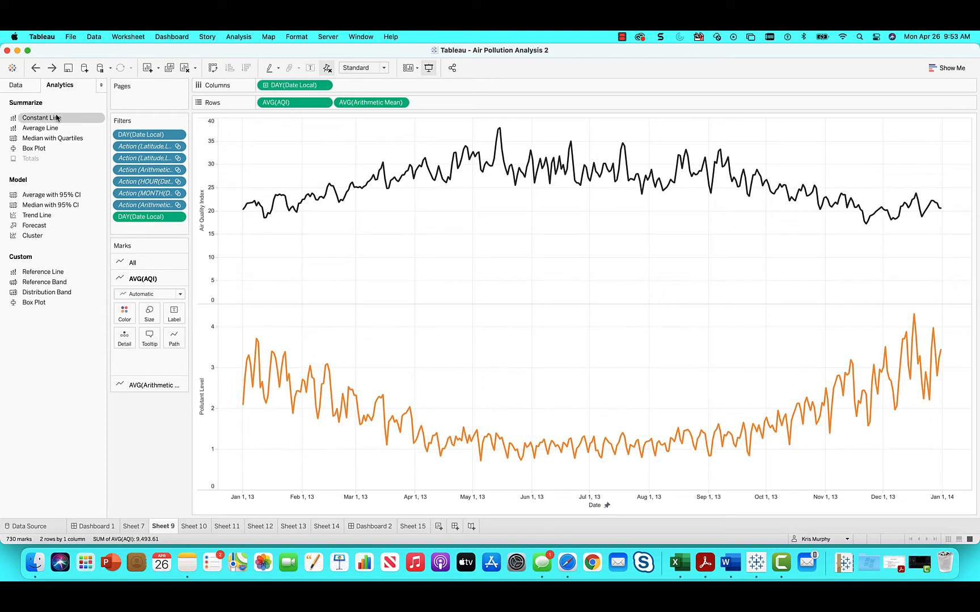
Step: Try constant lines on both measures and the date axis, browsing the date value's calendar months, and undo the lines
{"action": "left_click_drag", "start_coordinate": [55, 118], "coordinate": [459, 179]}
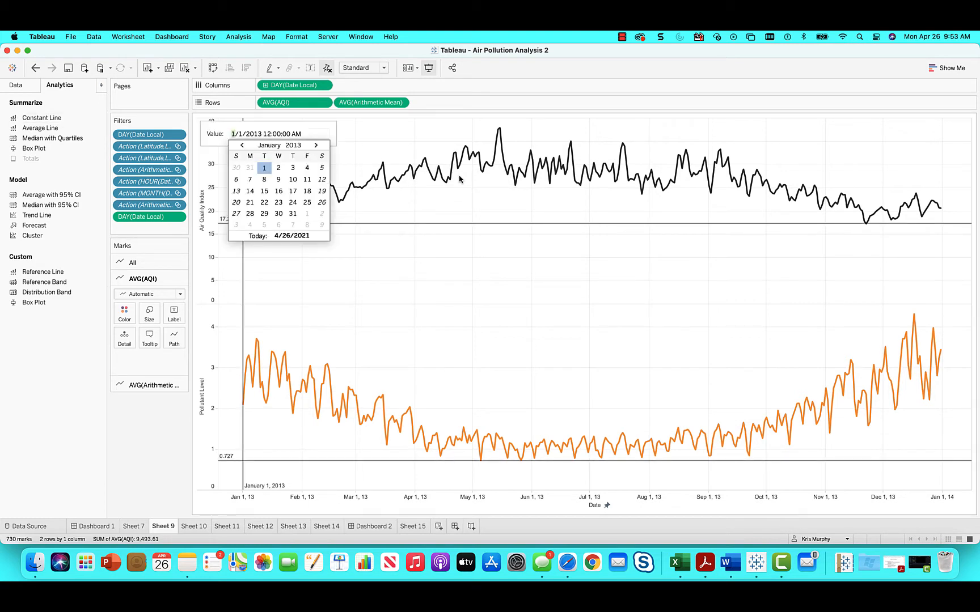
{"action": "left_click", "coordinate": [315, 146]}
{"action": "left_click", "coordinate": [315, 146]}
{"action": "left_click", "coordinate": [317, 146]}
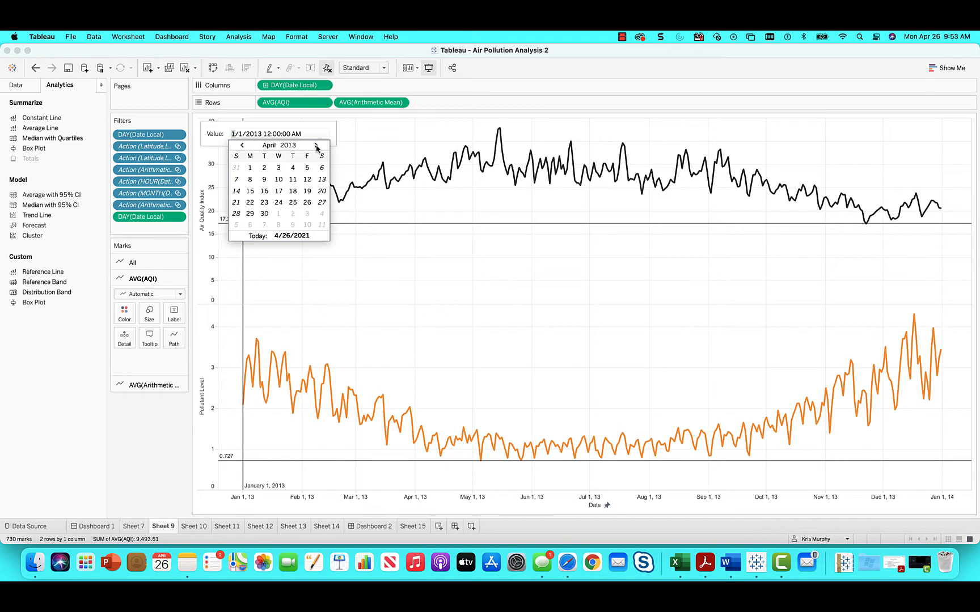
{"action": "left_click", "coordinate": [316, 146]}
{"action": "left_click", "coordinate": [316, 146]}
{"action": "left_click", "coordinate": [316, 146]}
{"action": "left_click", "coordinate": [316, 145]}
{"action": "left_click", "coordinate": [316, 145]}
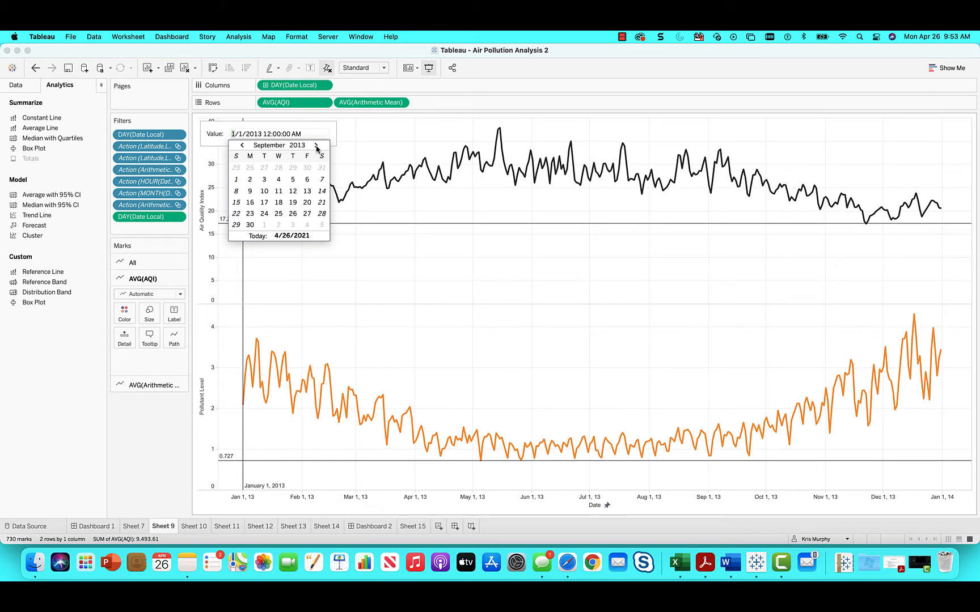
{"action": "left_click", "coordinate": [317, 146]}
{"action": "left_click", "coordinate": [316, 146]}
{"action": "left_click", "coordinate": [316, 145]}
{"action": "left_click", "coordinate": [316, 146]}
{"action": "left_click", "coordinate": [316, 145]}
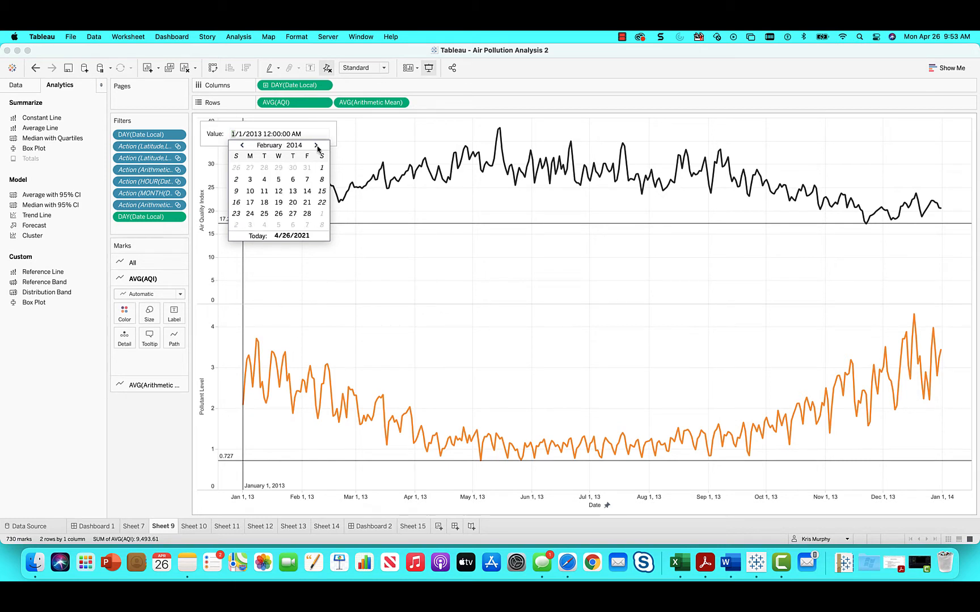
{"action": "left_click", "coordinate": [316, 145]}
{"action": "left_click", "coordinate": [443, 220]}
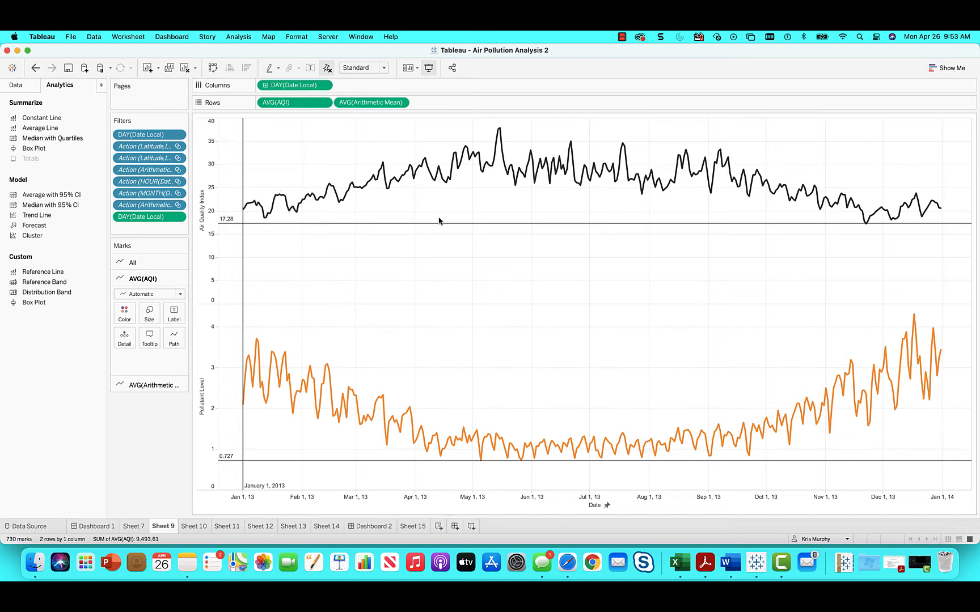
{"action": "mouse_move", "coordinate": [373, 229]}
{"action": "left_click", "coordinate": [35, 69]}
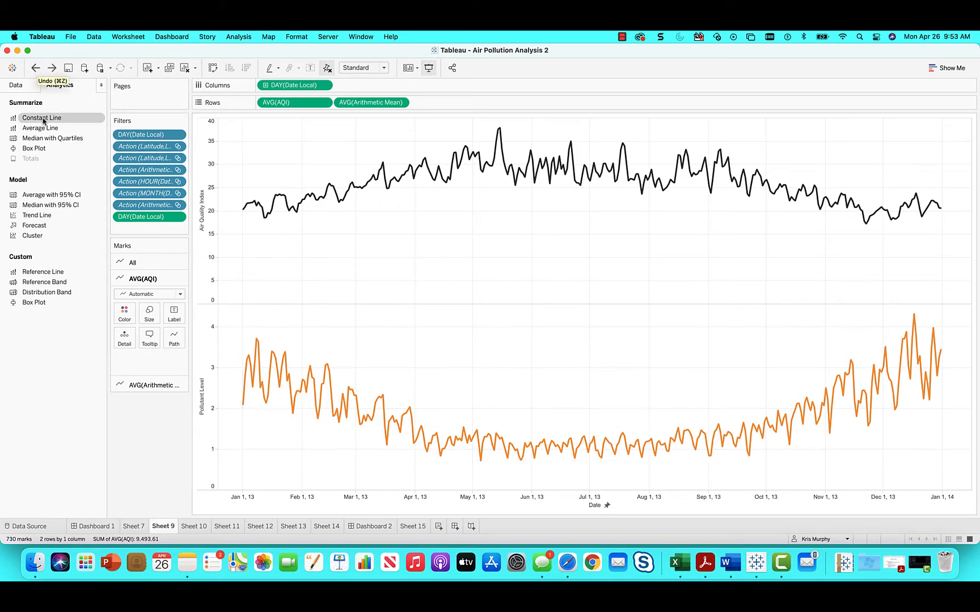
Step: Try a table-wide average line on the Air Quality Index and Pollutant Level charts, and undo it
{"action": "left_click_drag", "start_coordinate": [44, 129], "coordinate": [287, 147]}
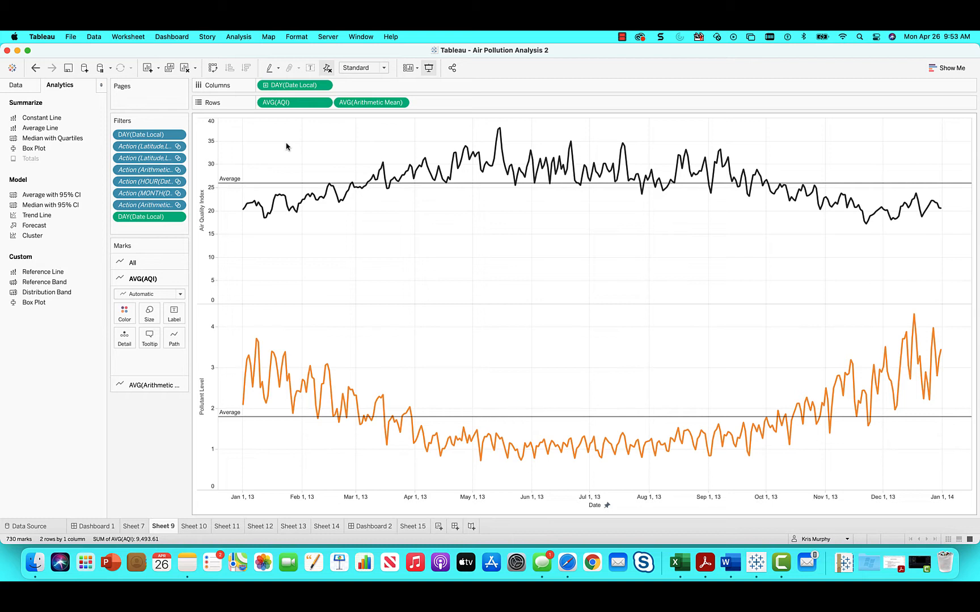
{"action": "mouse_move", "coordinate": [316, 184]}
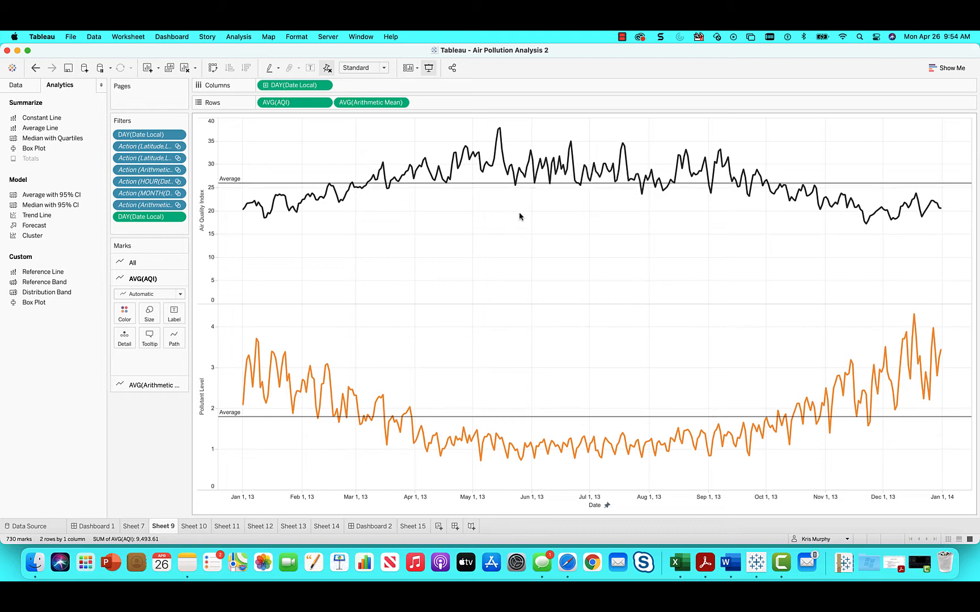
{"action": "left_click", "coordinate": [35, 68]}
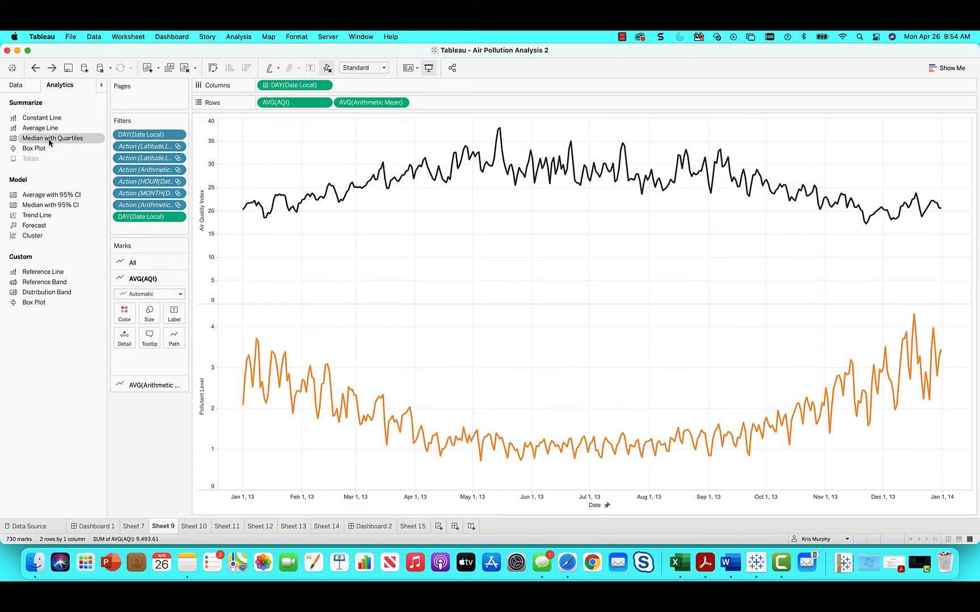
Step: Try a table-wide median with quartiles on both charts, inspect the median and quartile bands, and undo it
{"action": "left_click_drag", "start_coordinate": [49, 142], "coordinate": [291, 146]}
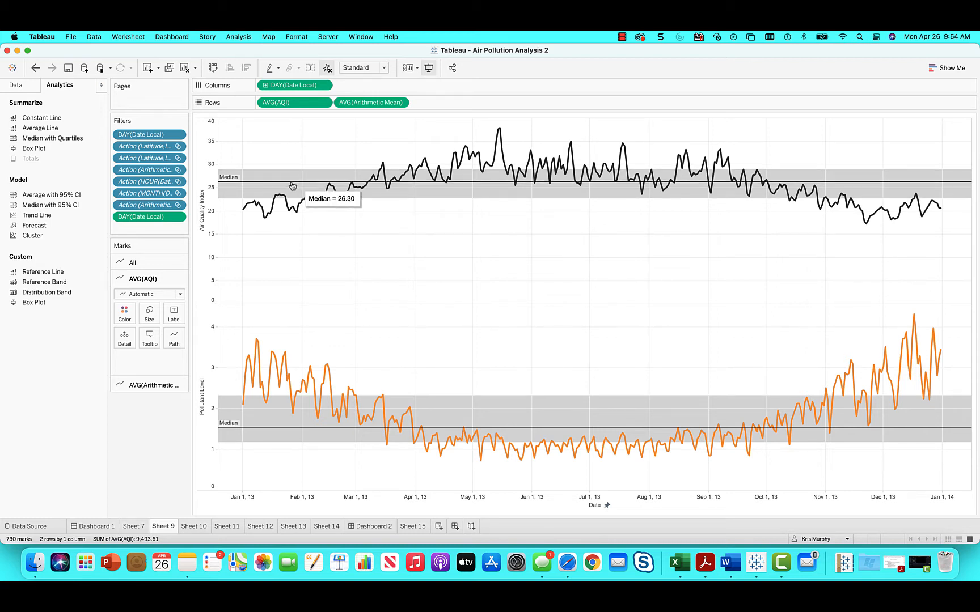
{"action": "mouse_move", "coordinate": [274, 197]}
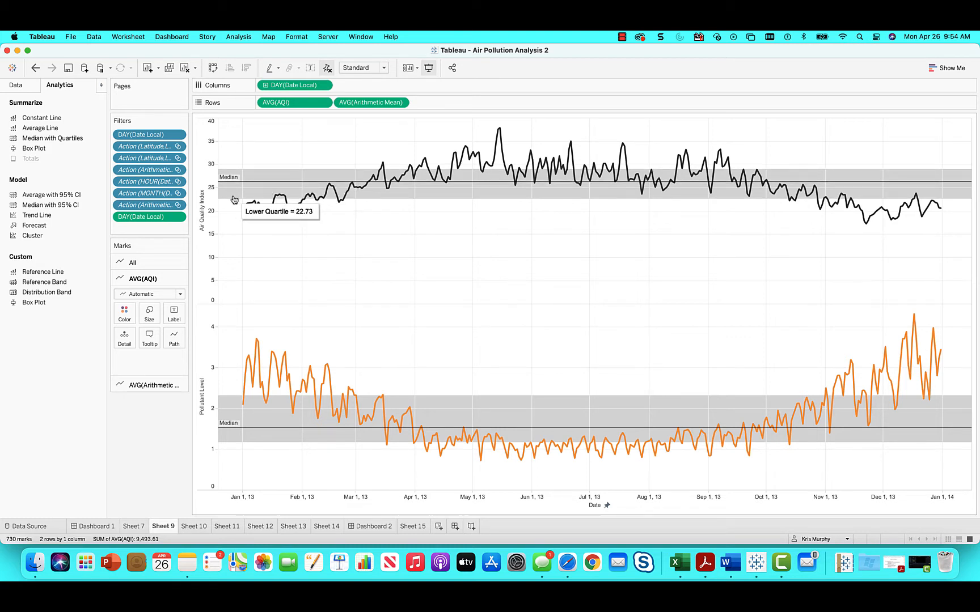
{"action": "mouse_move", "coordinate": [230, 182]}
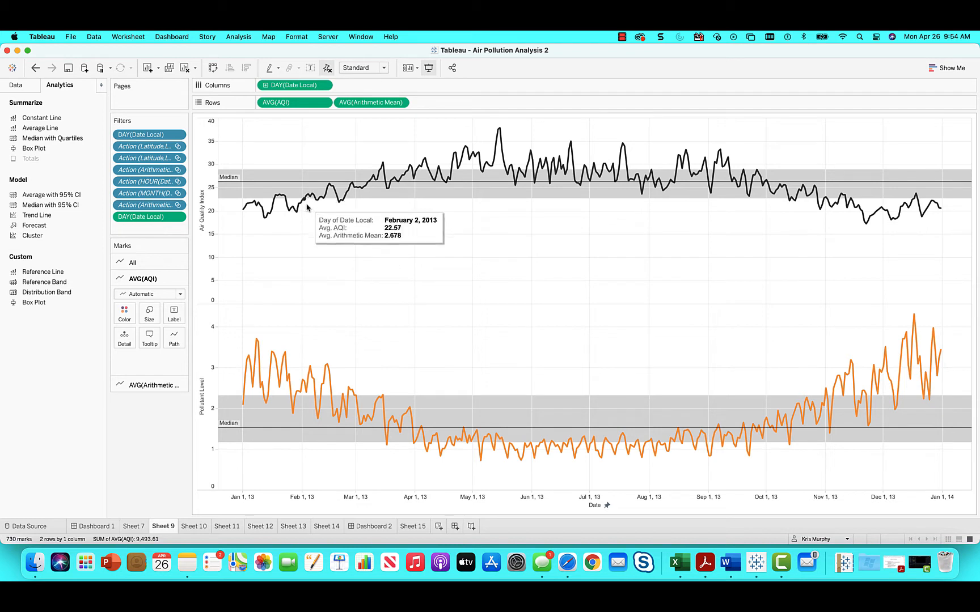
{"action": "mouse_move", "coordinate": [404, 396]}
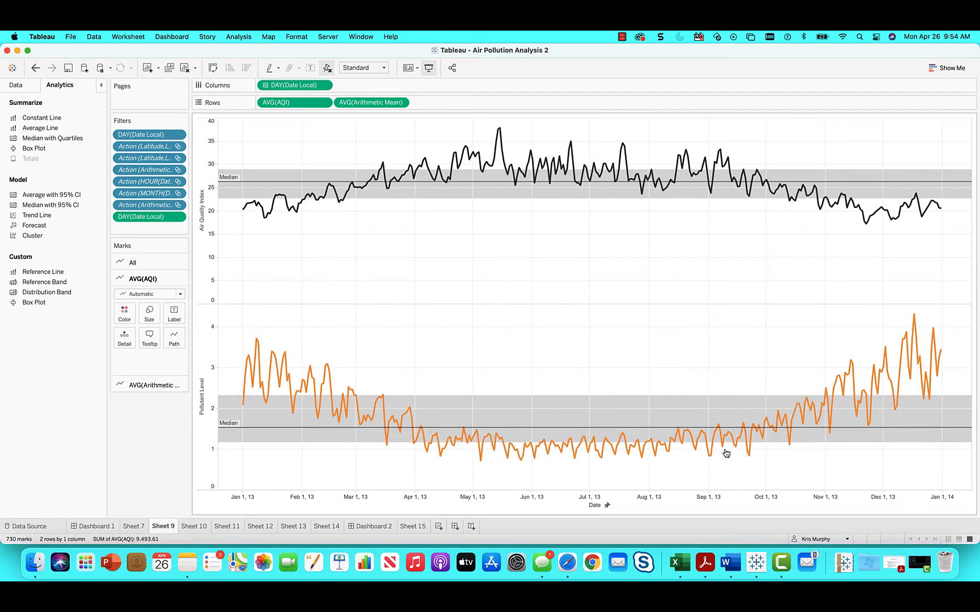
{"action": "left_click", "coordinate": [35, 68]}
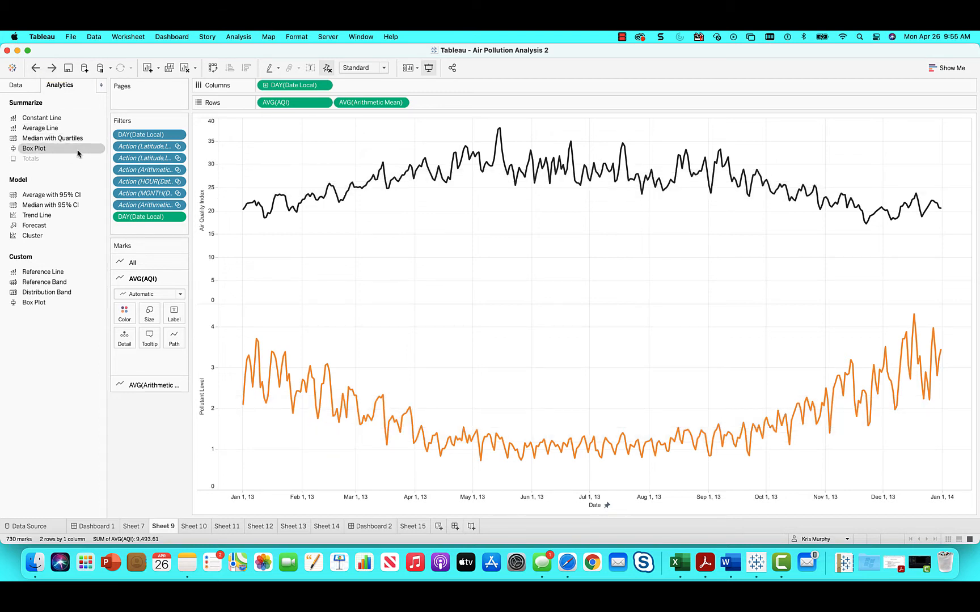
Step: Try a box plot on both the Air Quality Index and Pollutant Level charts, and undo it
{"action": "left_click_drag", "start_coordinate": [66, 156], "coordinate": [289, 146]}
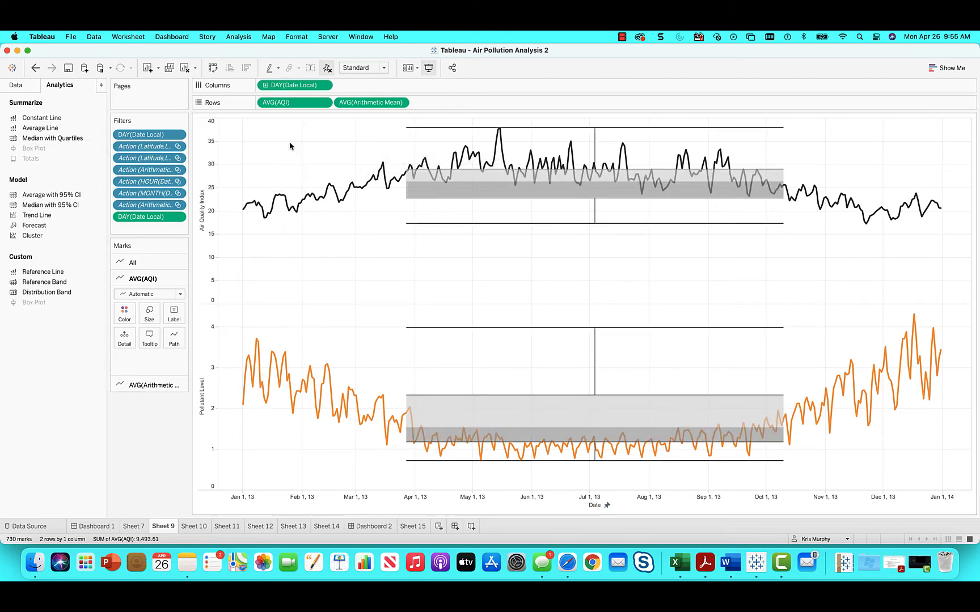
{"action": "mouse_move", "coordinate": [472, 193]}
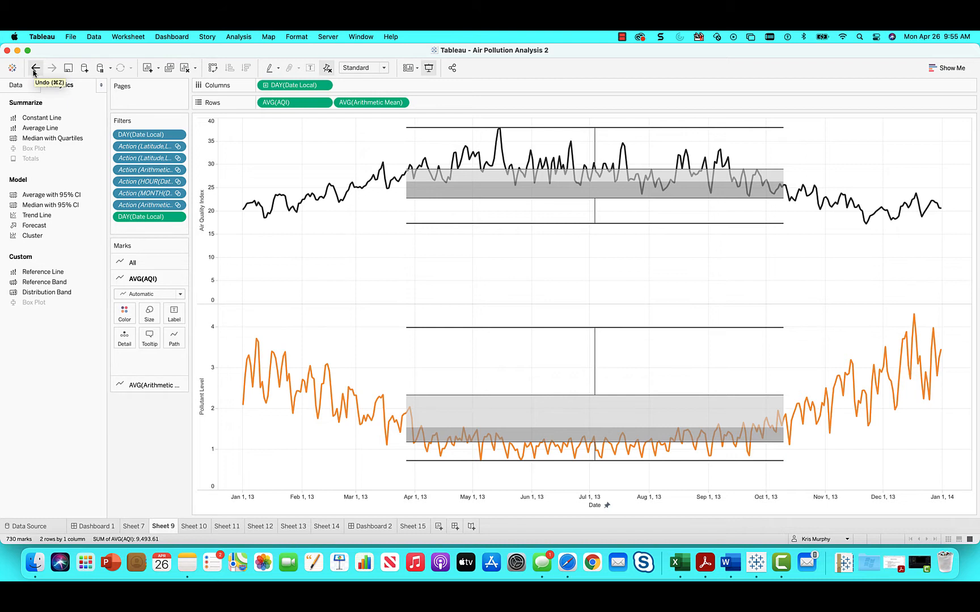
{"action": "mouse_move", "coordinate": [443, 132]}
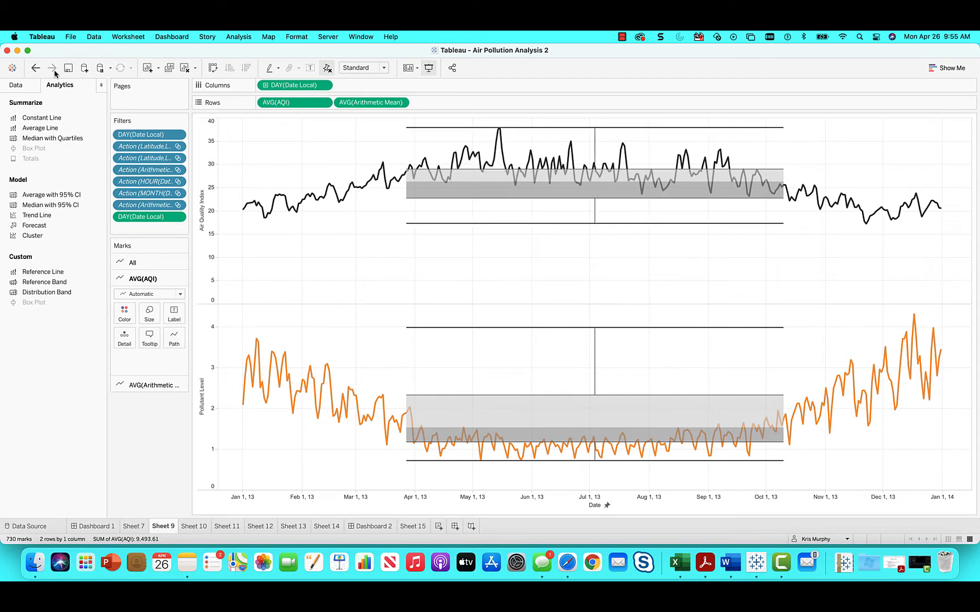
{"action": "left_click", "coordinate": [35, 68]}
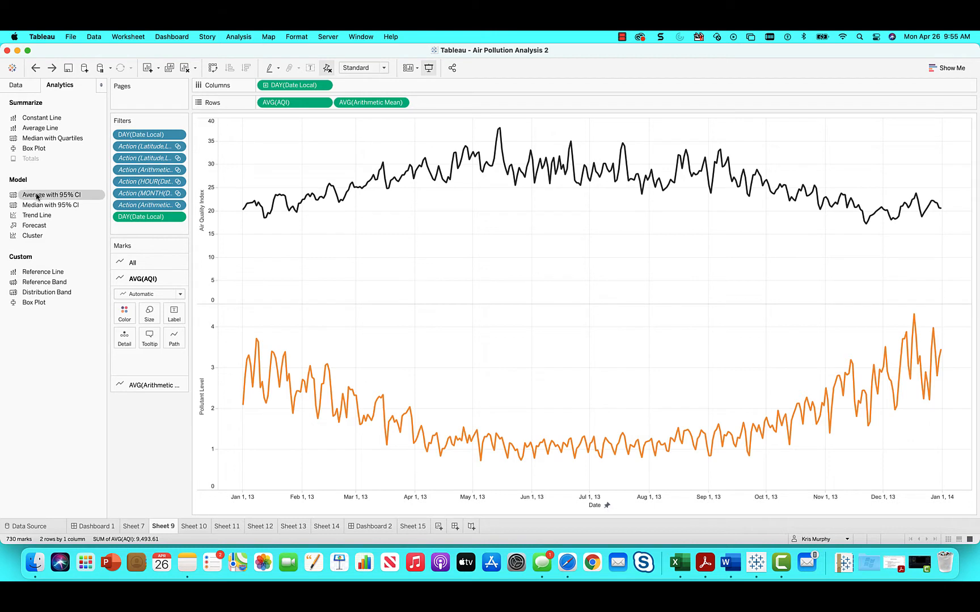
Step: Try the table-wide average with 95% CI twice on both charts, and undo both additions
{"action": "left_click_drag", "start_coordinate": [36, 196], "coordinate": [280, 135]}
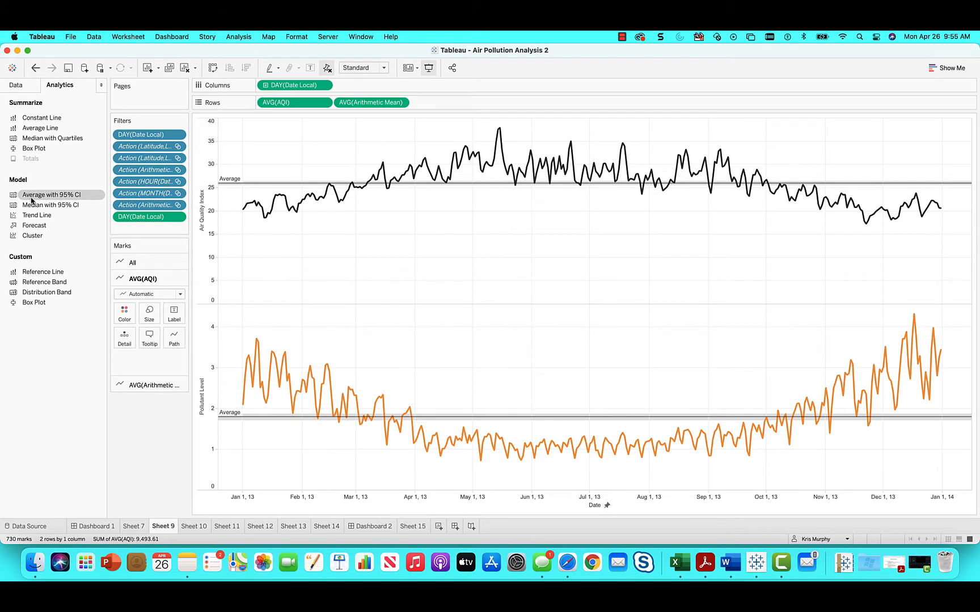
{"action": "left_click_drag", "start_coordinate": [31, 200], "coordinate": [326, 141]}
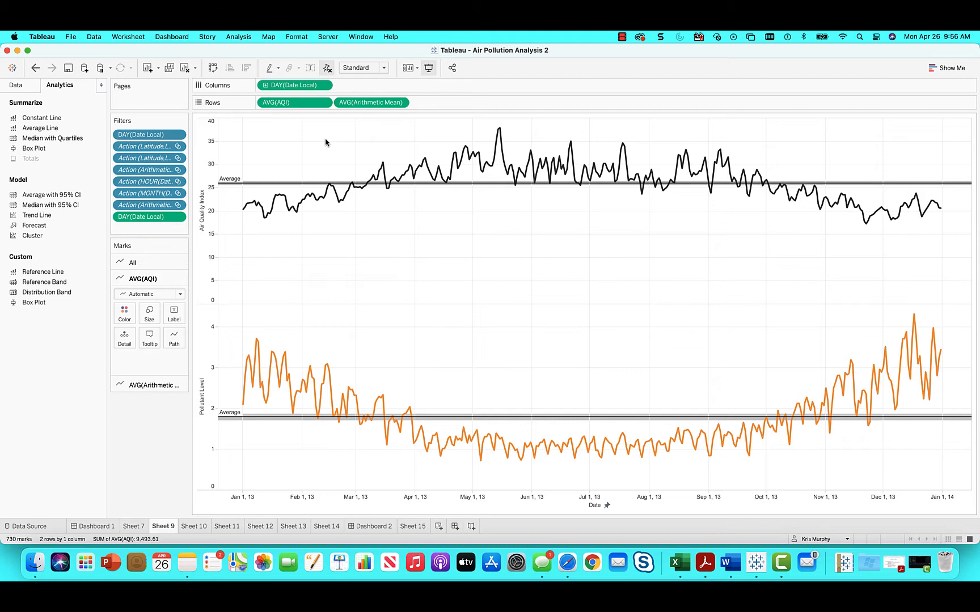
{"action": "left_click", "coordinate": [36, 68]}
{"action": "left_click", "coordinate": [35, 68]}
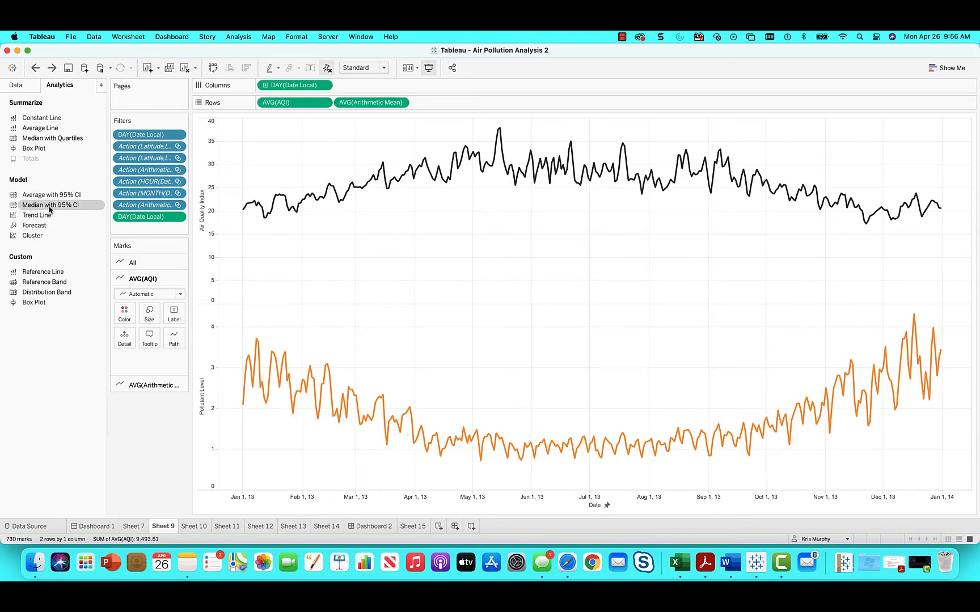
Step: Try the table-wide median with 95% CI on both charts, and undo it
{"action": "left_click_drag", "start_coordinate": [50, 210], "coordinate": [286, 144]}
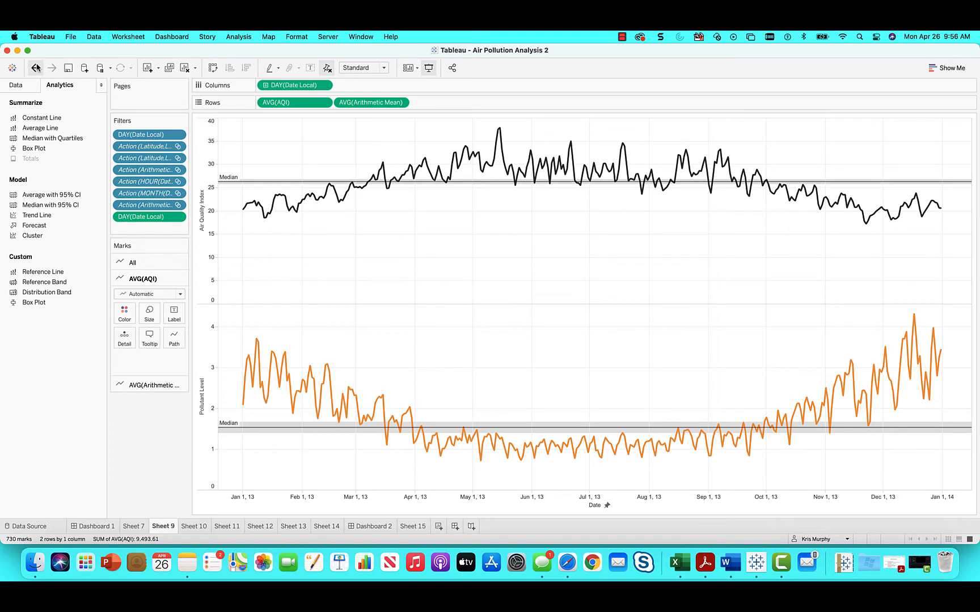
{"action": "mouse_move", "coordinate": [287, 431]}
{"action": "left_click", "coordinate": [34, 68]}
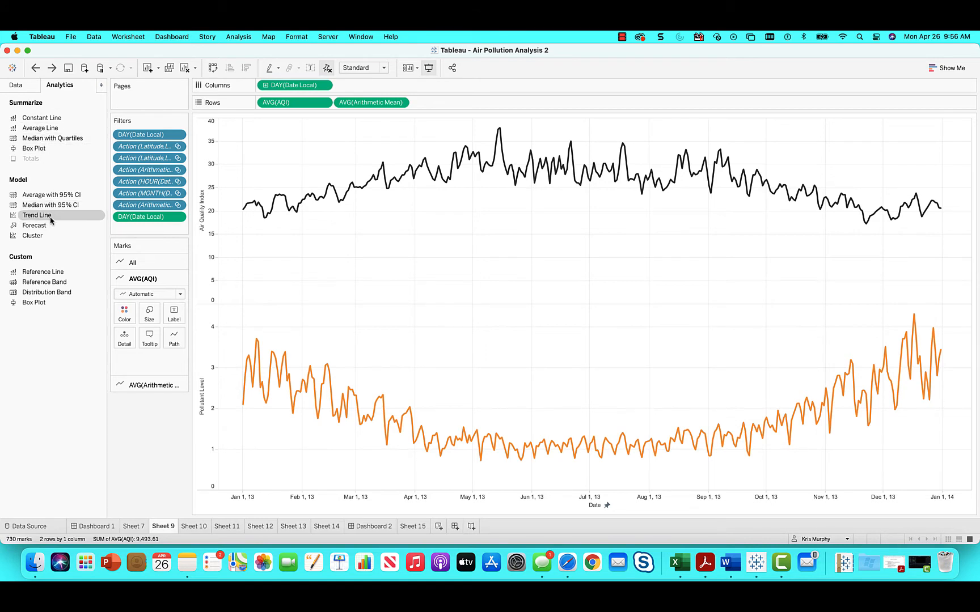
Step: Add linear trend lines for AVG(AQI) and AVG(Arithmetic Mean) and inspect their slope across the year
{"action": "left_click_drag", "start_coordinate": [50, 220], "coordinate": [299, 143]}
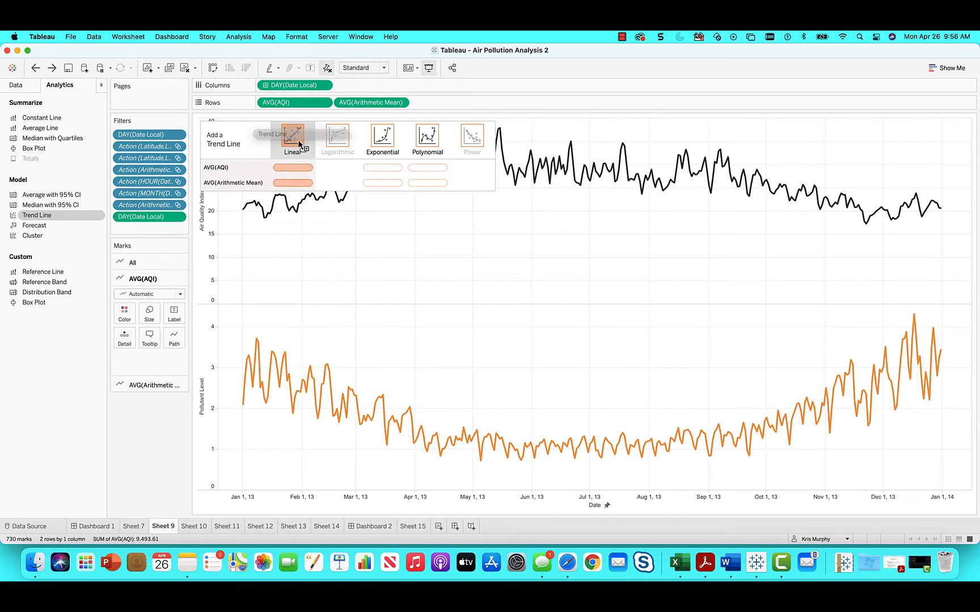
{"action": "left_click_drag", "start_coordinate": [298, 144], "coordinate": [296, 142]}
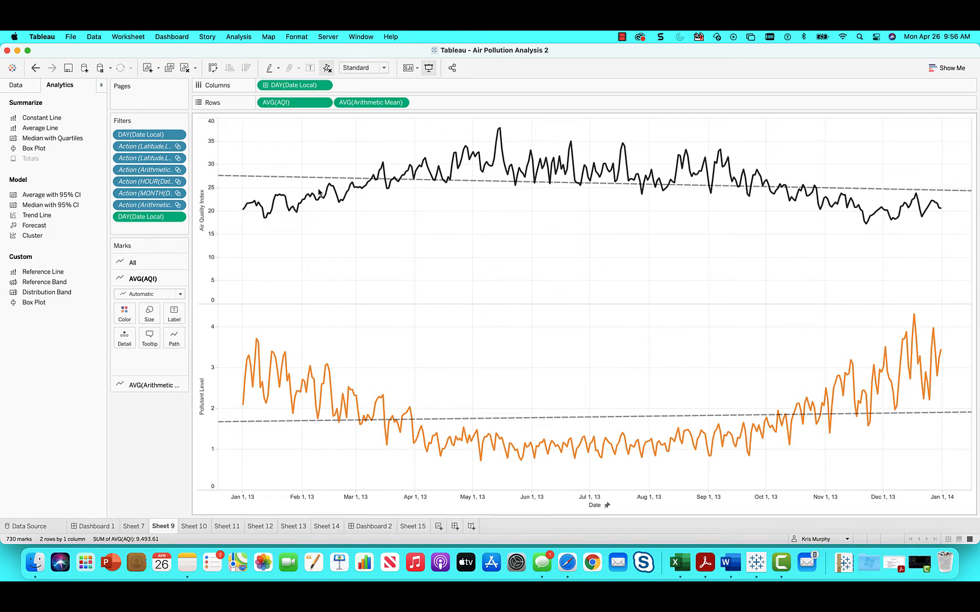
{"action": "mouse_move", "coordinate": [931, 193]}
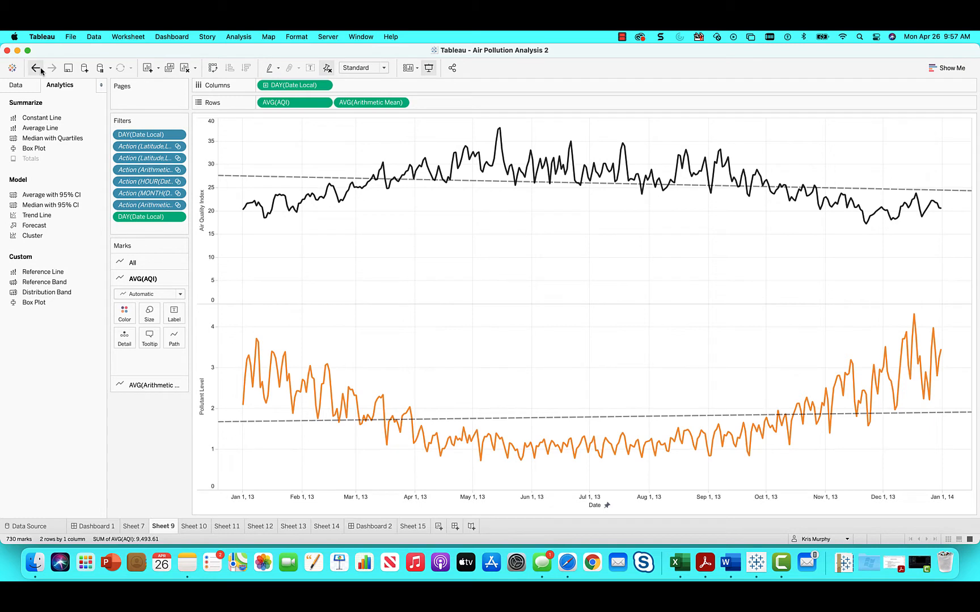
{"action": "mouse_move", "coordinate": [241, 180]}
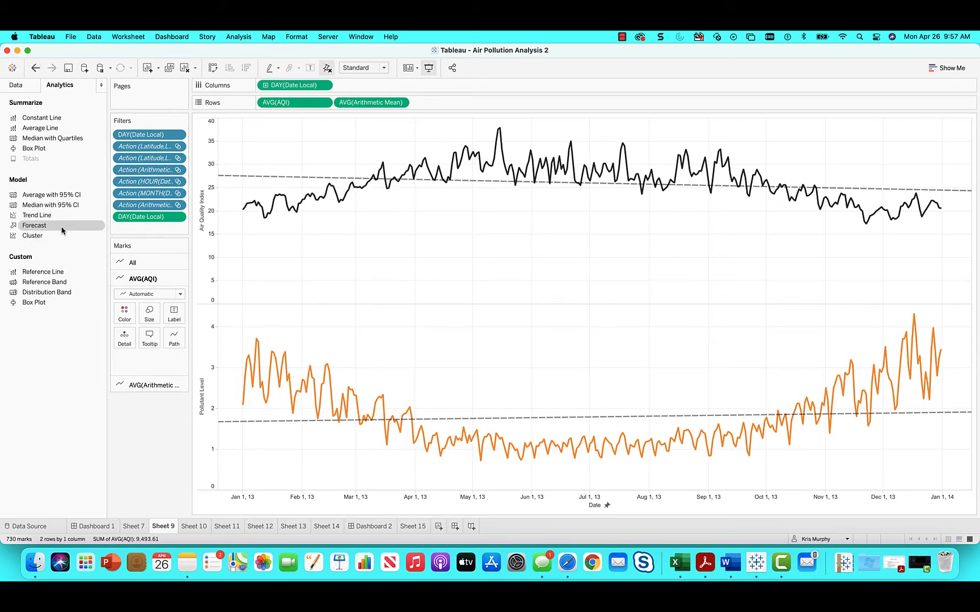
Step: Try exponential trend lines on both charts and switch them to the polynomial model
{"action": "left_click_drag", "start_coordinate": [62, 231], "coordinate": [385, 146]}
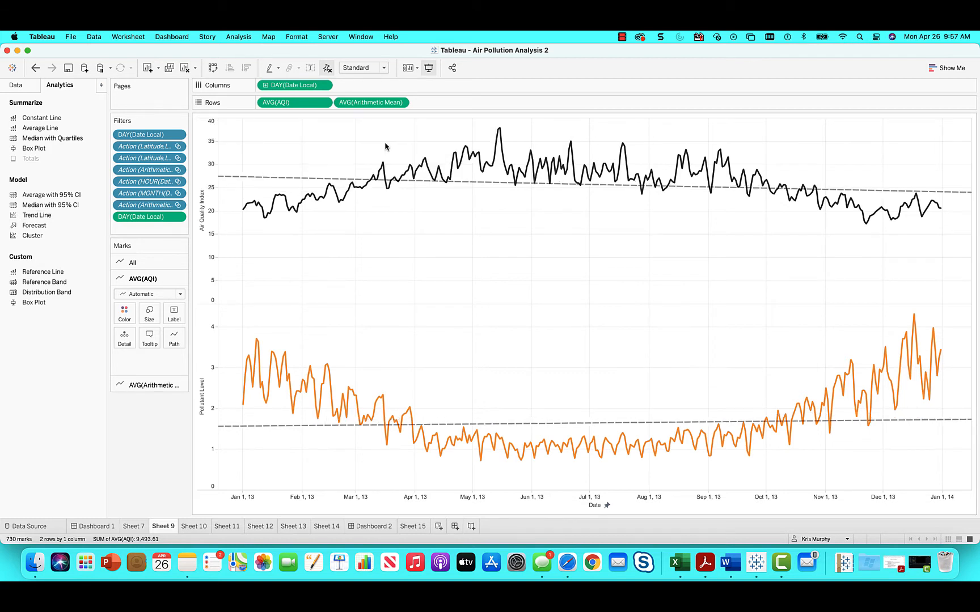
{"action": "mouse_move", "coordinate": [310, 181]}
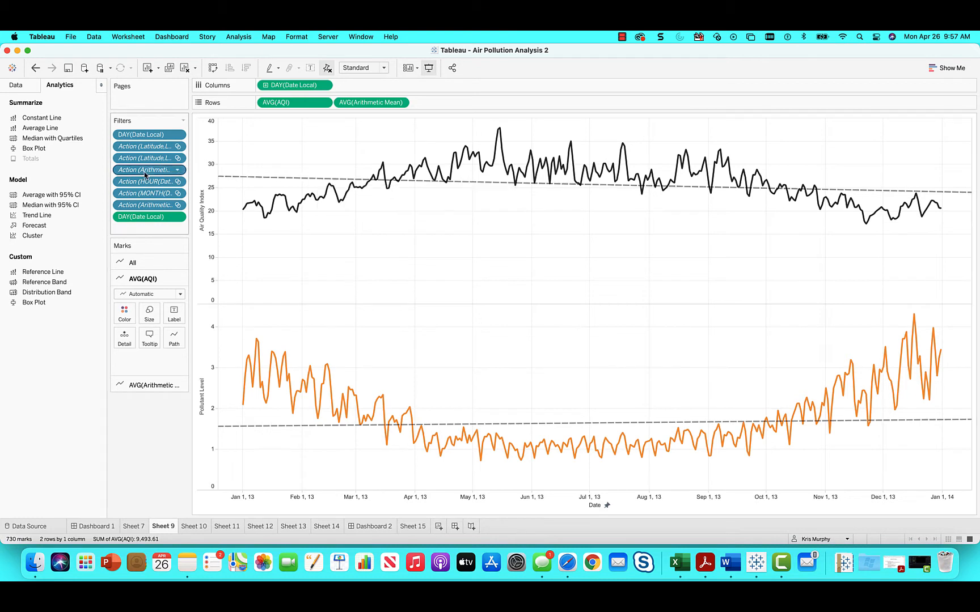
{"action": "left_click_drag", "start_coordinate": [22, 218], "coordinate": [430, 138]}
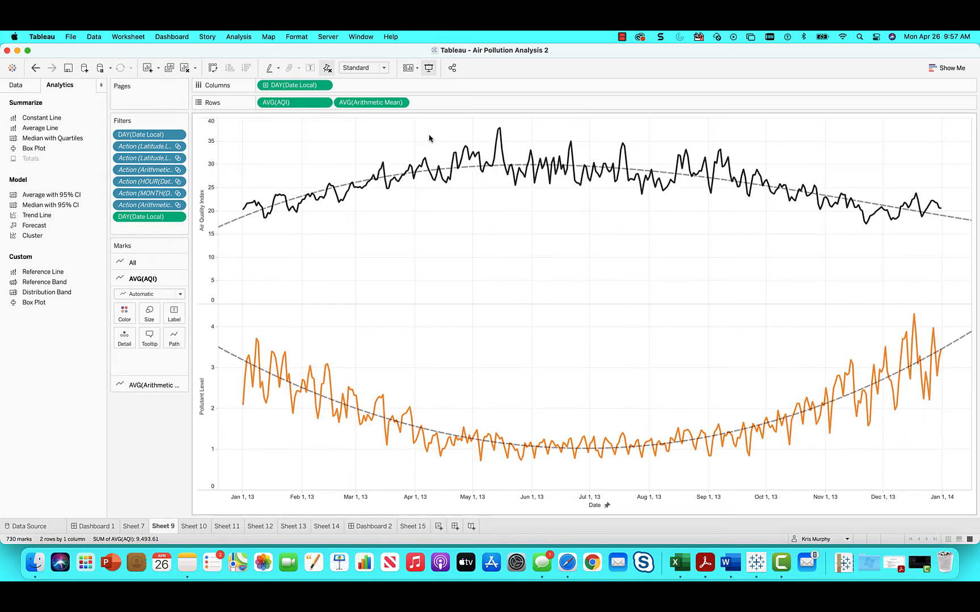
Step: Undo the polynomial, exponential and linear trend lines on both charts
{"action": "mouse_move", "coordinate": [226, 226]}
{"action": "left_click", "coordinate": [35, 69]}
{"action": "left_click", "coordinate": [35, 69]}
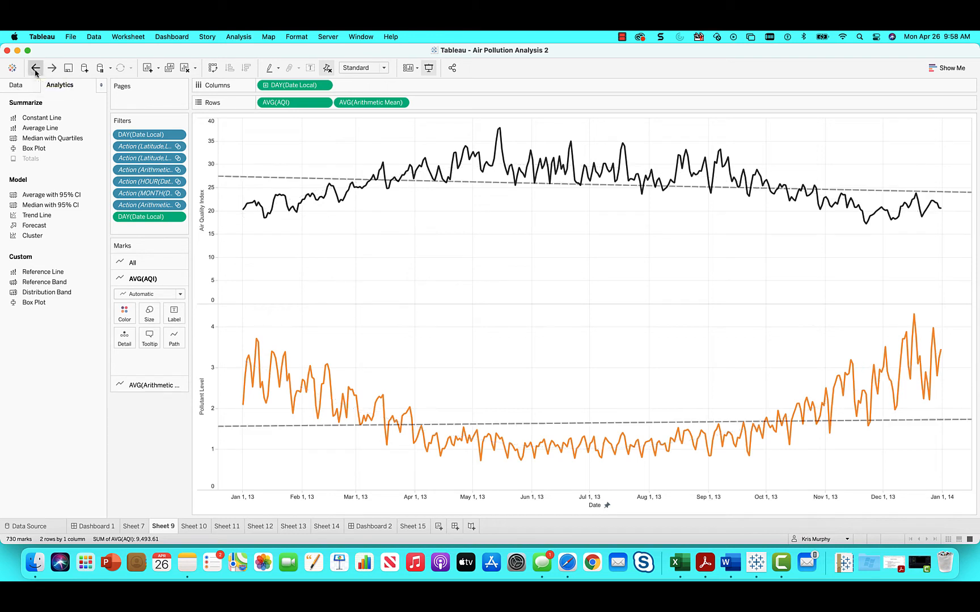
{"action": "left_click", "coordinate": [35, 70]}
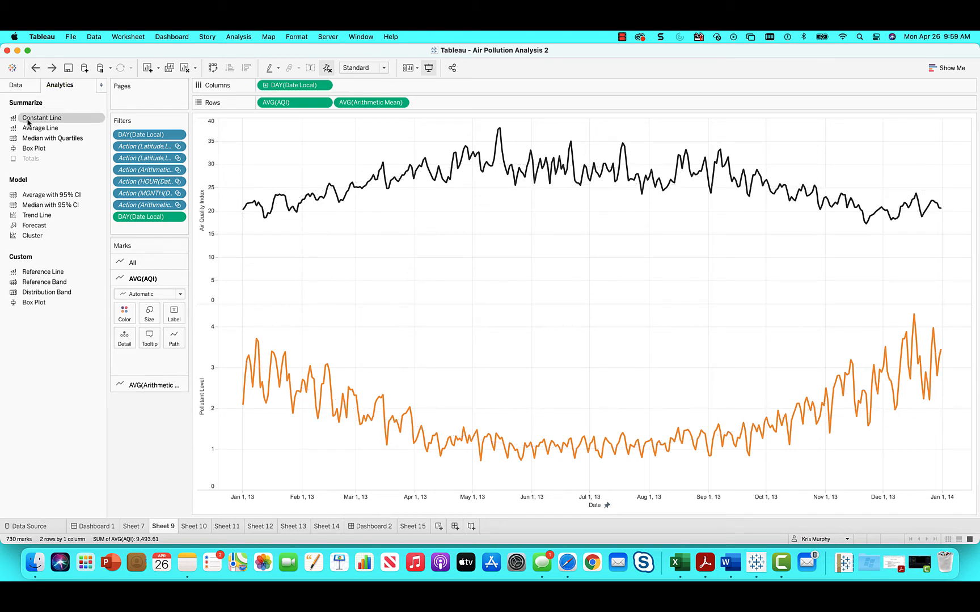
Step: Try a forecast on both charts, inspect its estimates past the end of the year, and undo it
{"action": "left_click_drag", "start_coordinate": [20, 220], "coordinate": [297, 139]}
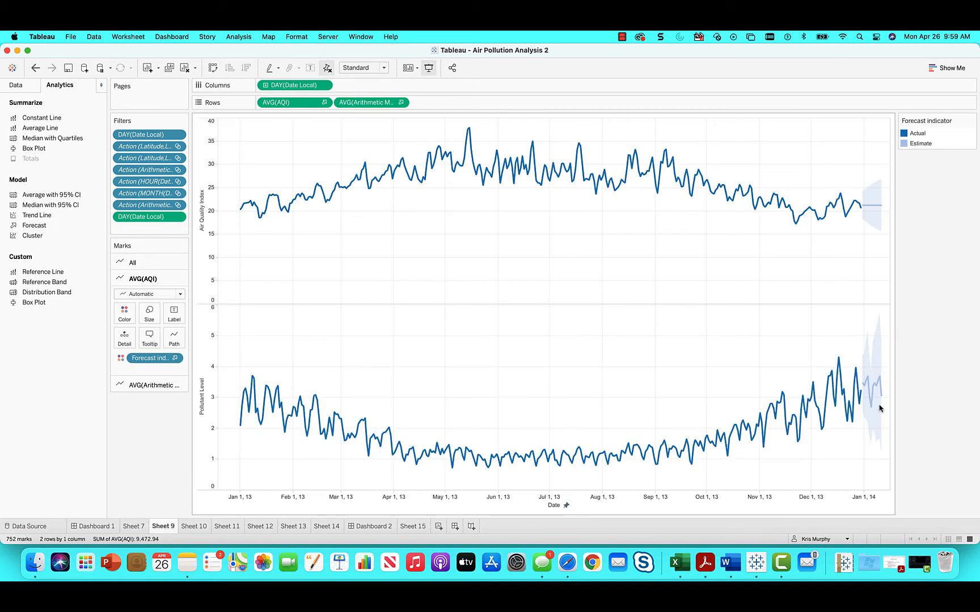
{"action": "mouse_move", "coordinate": [873, 401]}
{"action": "mouse_move", "coordinate": [875, 210]}
{"action": "left_click", "coordinate": [37, 70]}
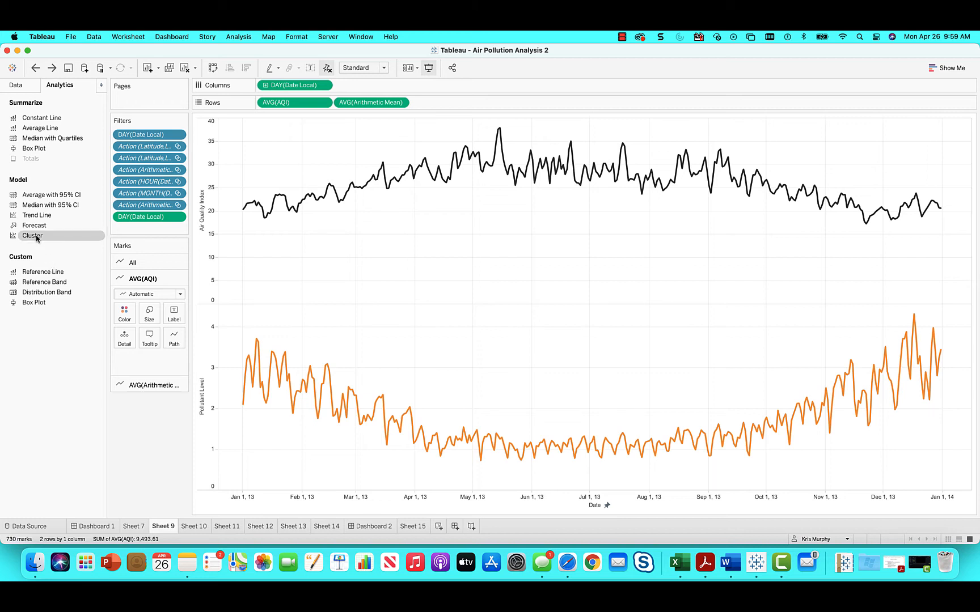
Step: Try clustering both charts by AVG(AQI) and AVG(Arithmetic Mean) with an automatic number of clusters, and undo it
{"action": "left_click_drag", "start_coordinate": [37, 239], "coordinate": [423, 207]}
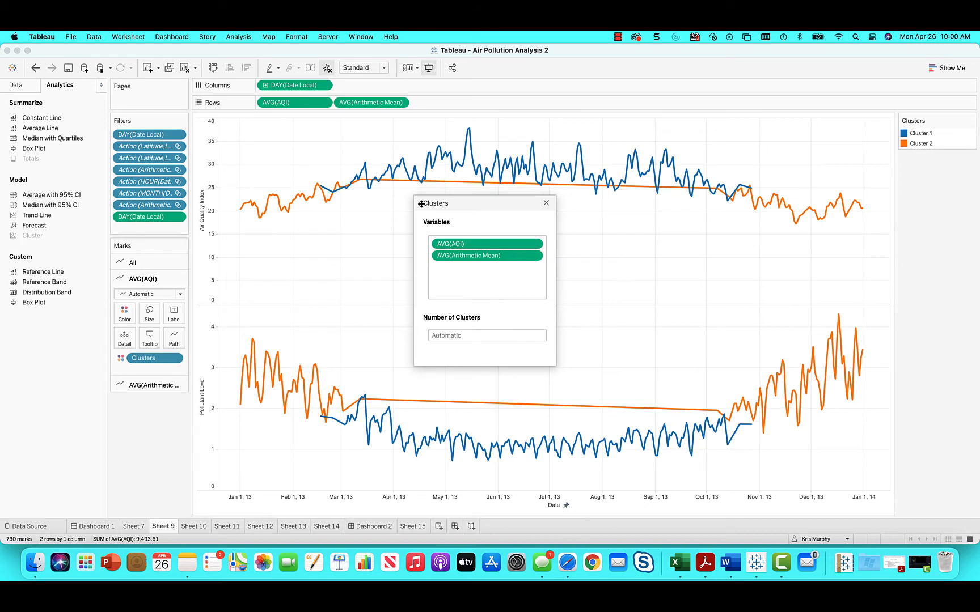
{"action": "left_click", "coordinate": [546, 203]}
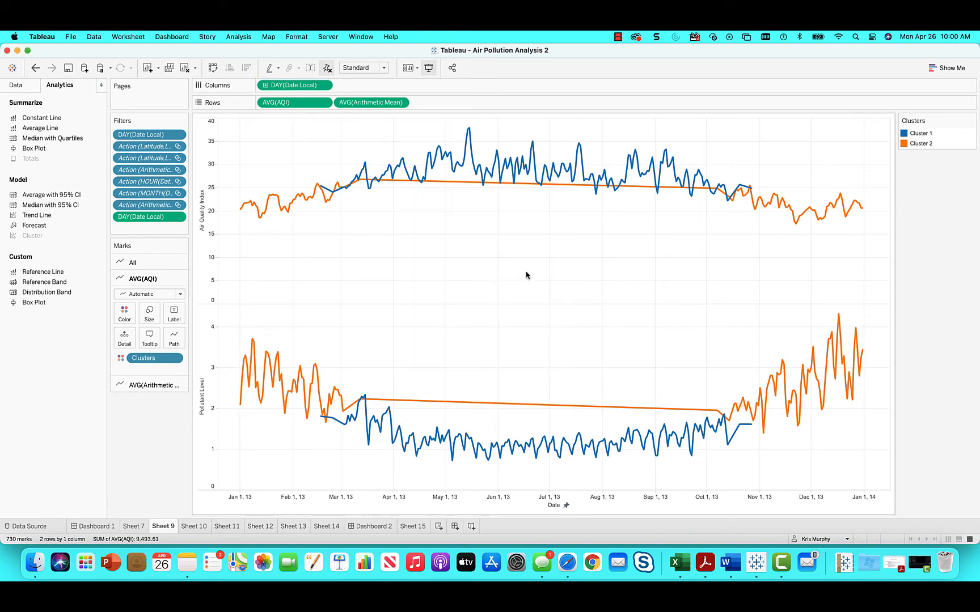
{"action": "left_click", "coordinate": [35, 68]}
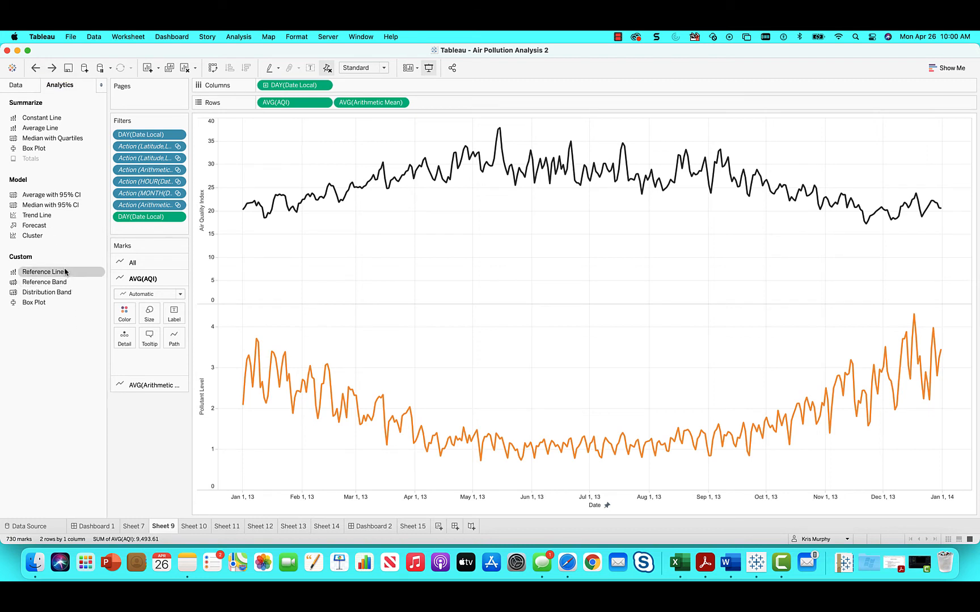
Step: Add table-wide reference lines to both measures and the date axis, compare the date line's scopes, and set it to Per Pane
{"action": "left_click_drag", "start_coordinate": [66, 272], "coordinate": [288, 133]}
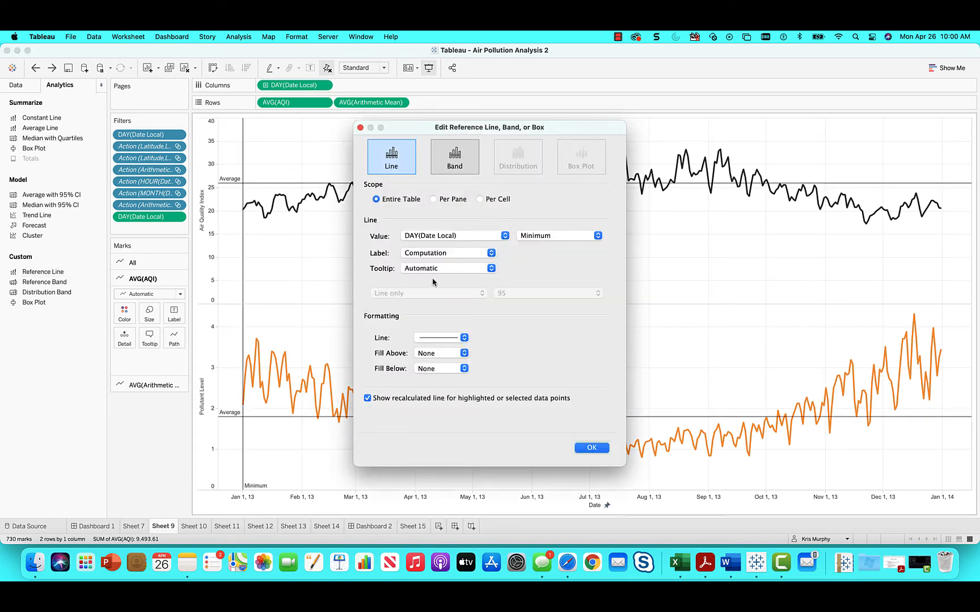
{"action": "left_click", "coordinate": [434, 200]}
{"action": "left_click", "coordinate": [479, 200]}
{"action": "left_click", "coordinate": [377, 202]}
{"action": "left_click", "coordinate": [442, 201]}
{"action": "left_click", "coordinate": [377, 200]}
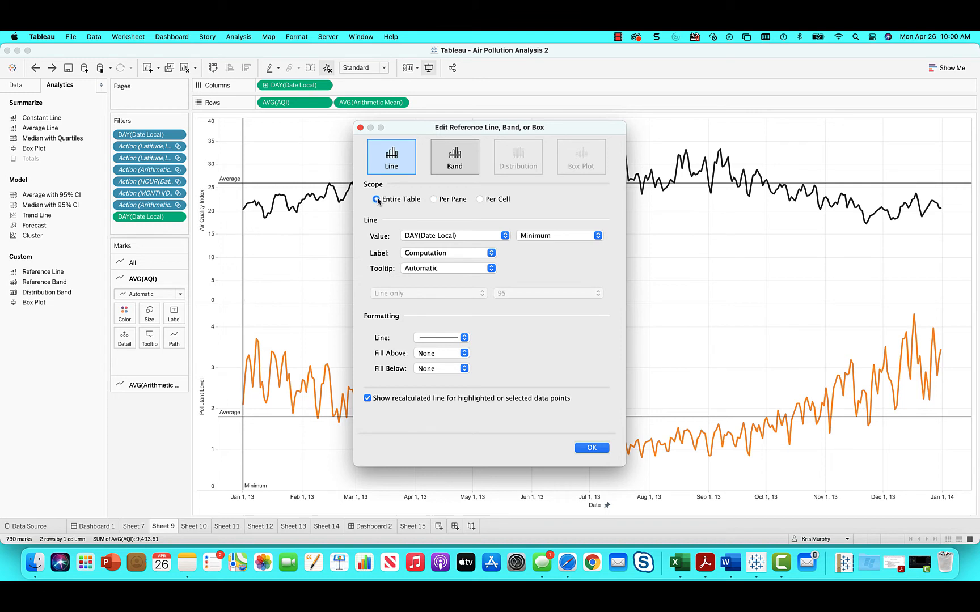
{"action": "left_click", "coordinate": [436, 202]}
Step: Preview the date reference as a minimum-to-maximum band, return it to a minimum line with a Computation label, and accept it
{"action": "left_click", "coordinate": [454, 170]}
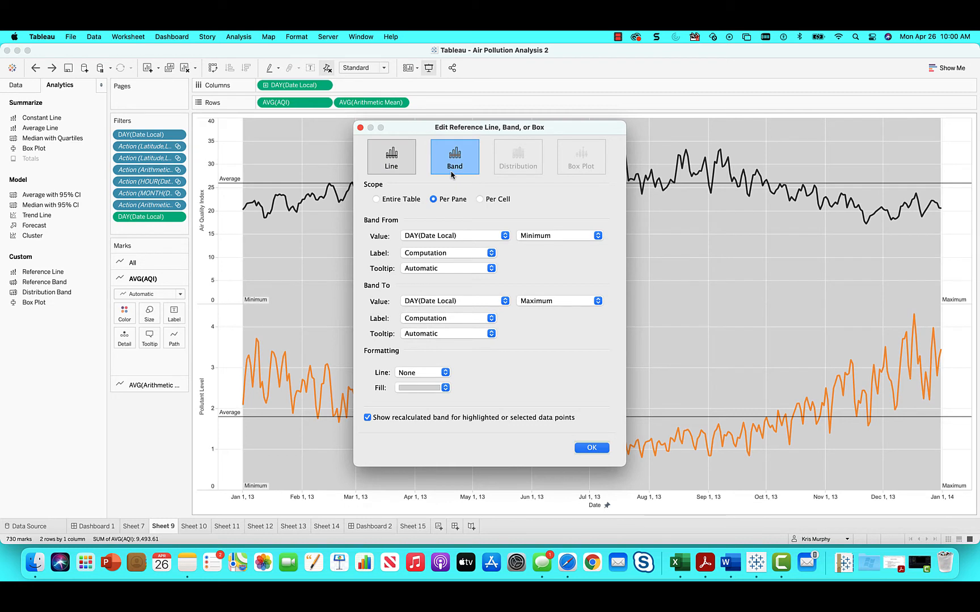
{"action": "left_click", "coordinate": [392, 161]}
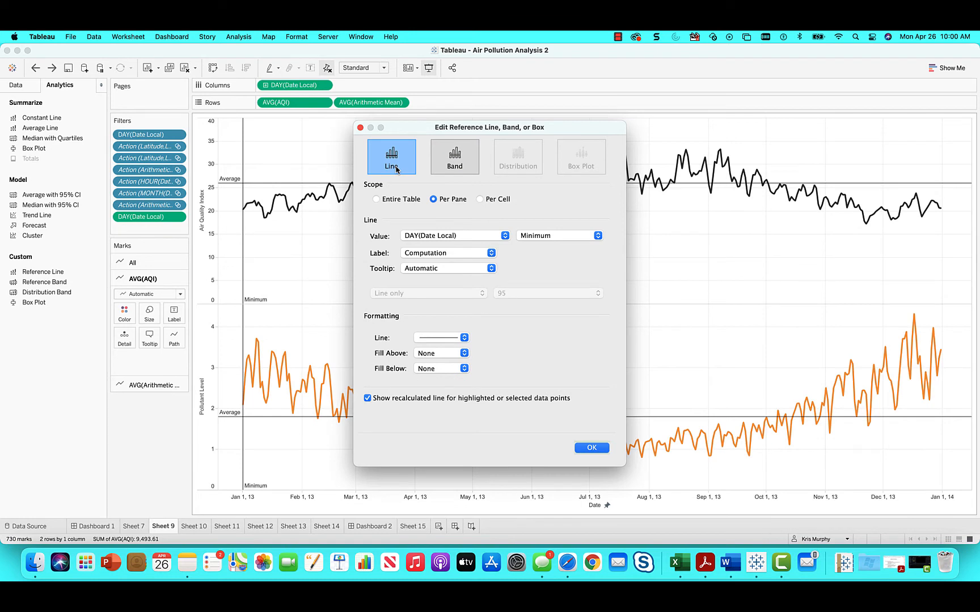
{"action": "left_click", "coordinate": [491, 255]}
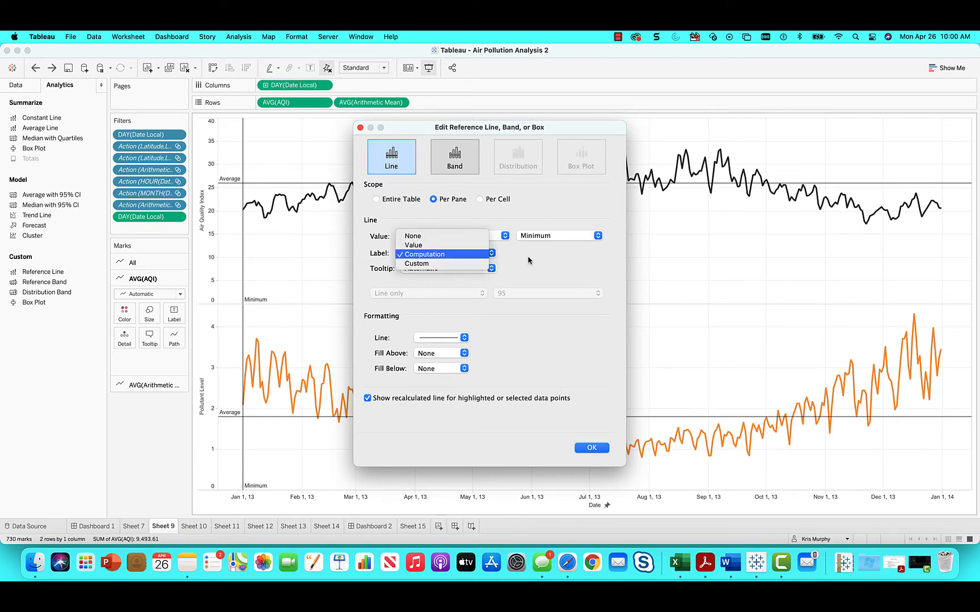
{"action": "left_click", "coordinate": [571, 265]}
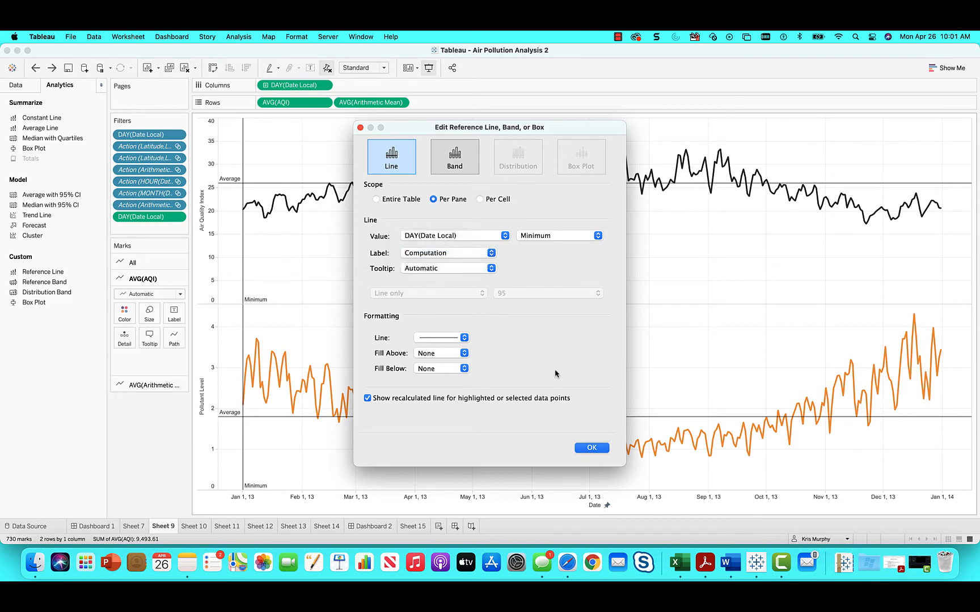
{"action": "left_click", "coordinate": [590, 448]}
{"action": "mouse_move", "coordinate": [595, 420]}
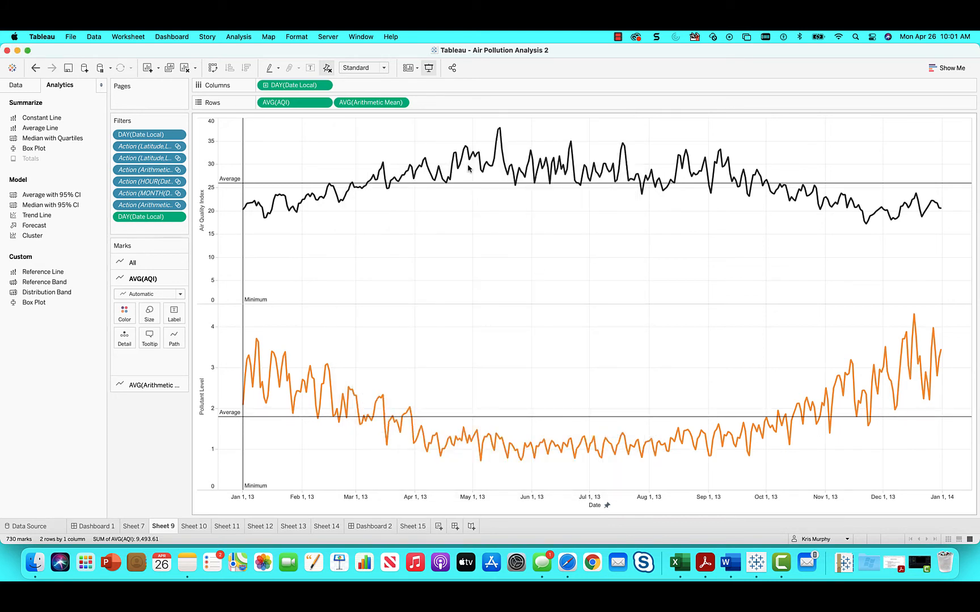
{"action": "mouse_move", "coordinate": [479, 186]}
Step: Undo every reference line addition and setting change on the two charts
{"action": "left_click", "coordinate": [36, 74]}
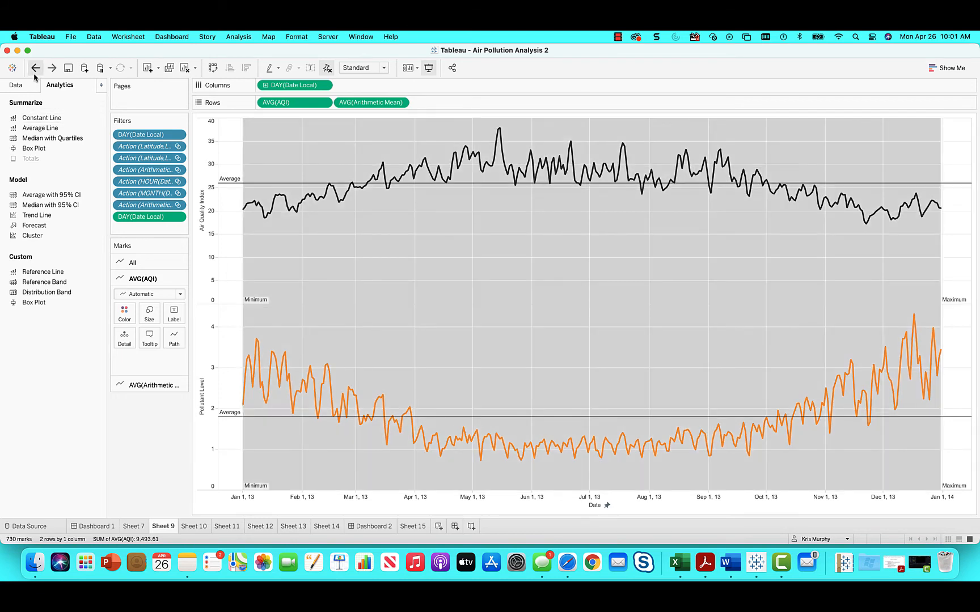
{"action": "left_click", "coordinate": [35, 73]}
{"action": "left_click", "coordinate": [34, 75]}
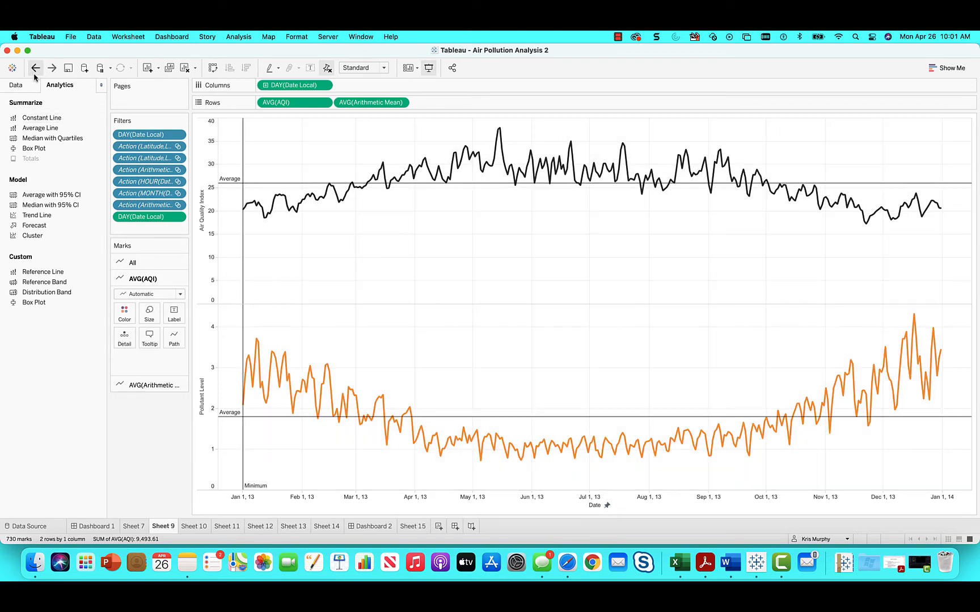
{"action": "left_click", "coordinate": [35, 74]}
{"action": "left_click", "coordinate": [35, 74]}
{"action": "left_click", "coordinate": [35, 74]}
{"action": "left_click", "coordinate": [35, 73]}
{"action": "left_click", "coordinate": [35, 70]}
{"action": "left_click", "coordinate": [36, 71]}
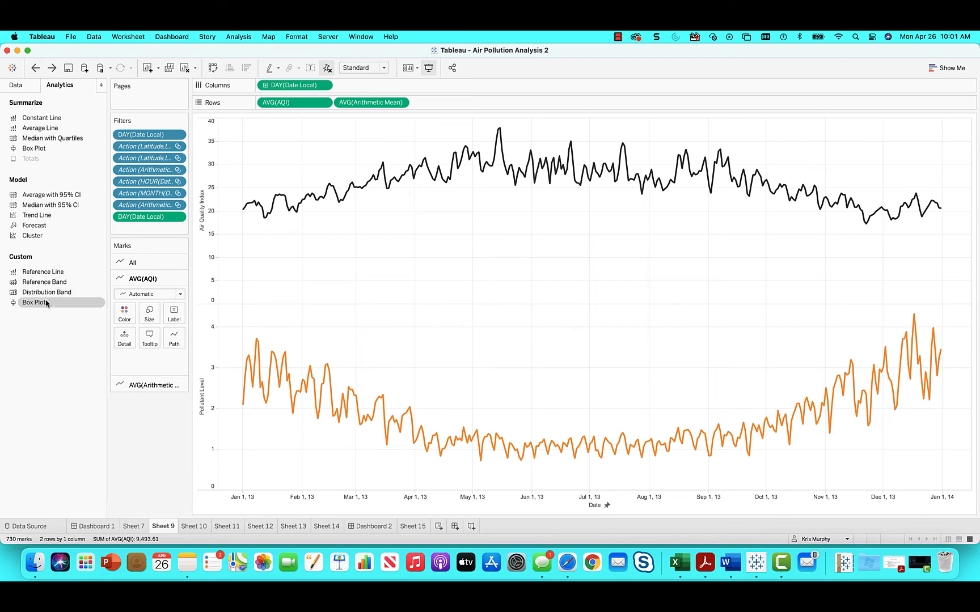
Step: Add box plots to both charts and compare the AQI chart with its underlying marks hidden and shown, leaving them shown
{"action": "left_click_drag", "start_coordinate": [47, 302], "coordinate": [372, 182]}
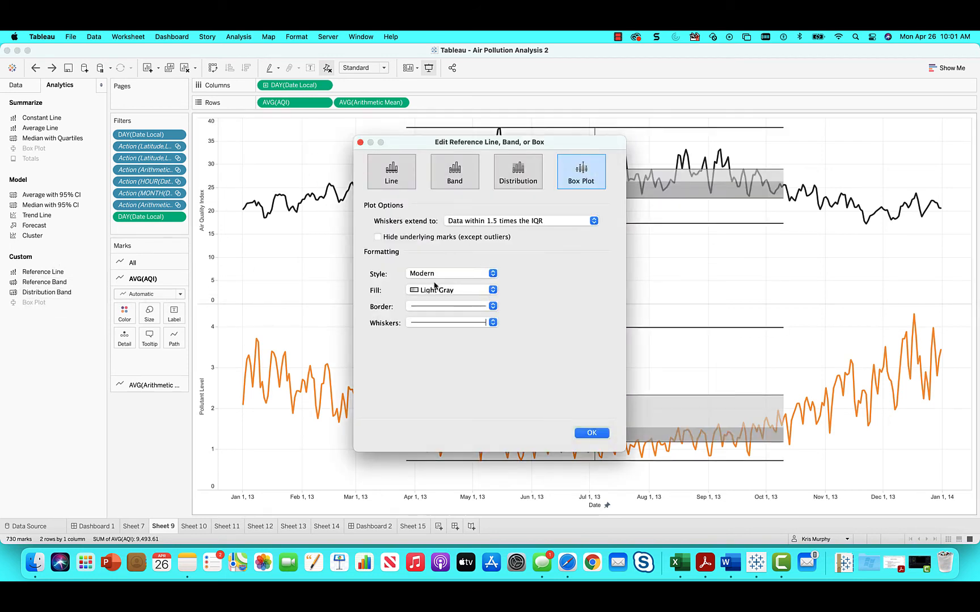
{"action": "left_click_drag", "start_coordinate": [542, 144], "coordinate": [741, 178]}
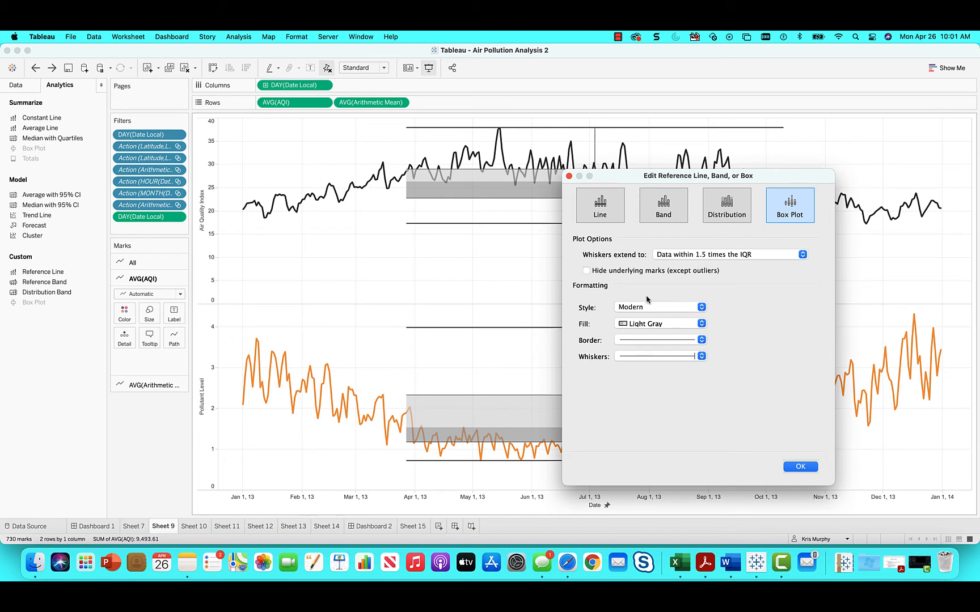
{"action": "left_click", "coordinate": [586, 270]}
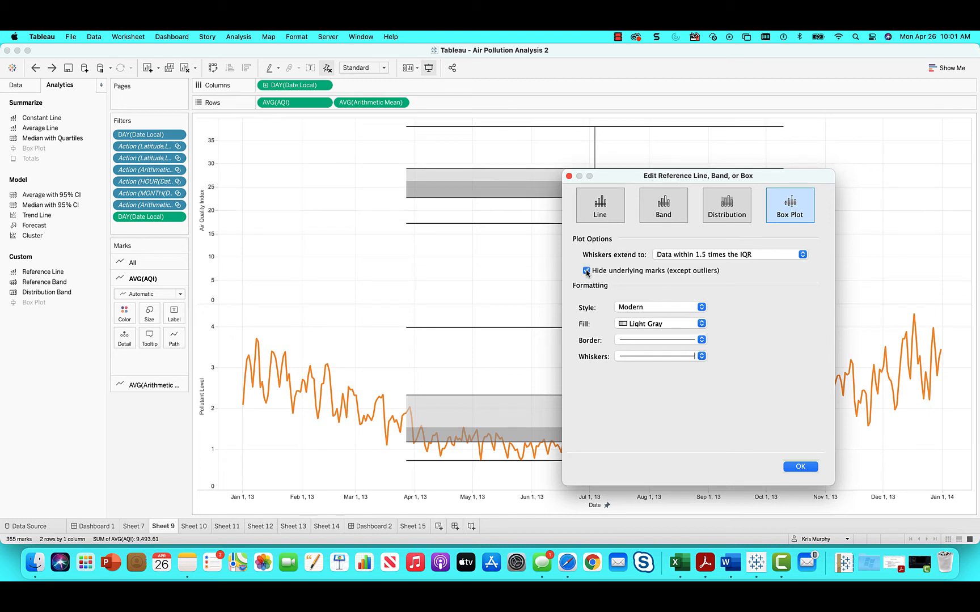
{"action": "left_click", "coordinate": [586, 270]}
{"action": "left_click", "coordinate": [586, 270]}
{"action": "left_click", "coordinate": [586, 271]}
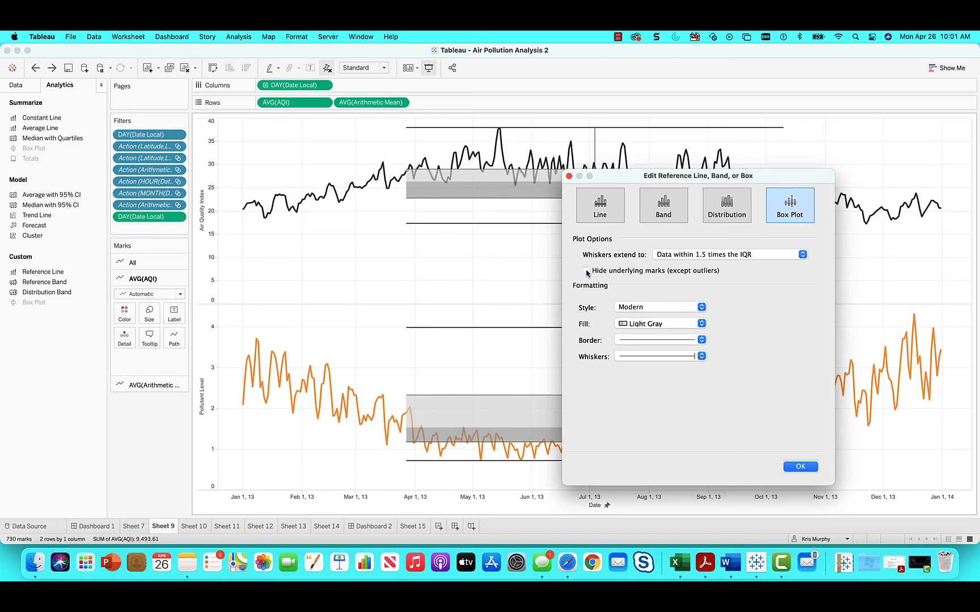
{"action": "left_click", "coordinate": [587, 271]}
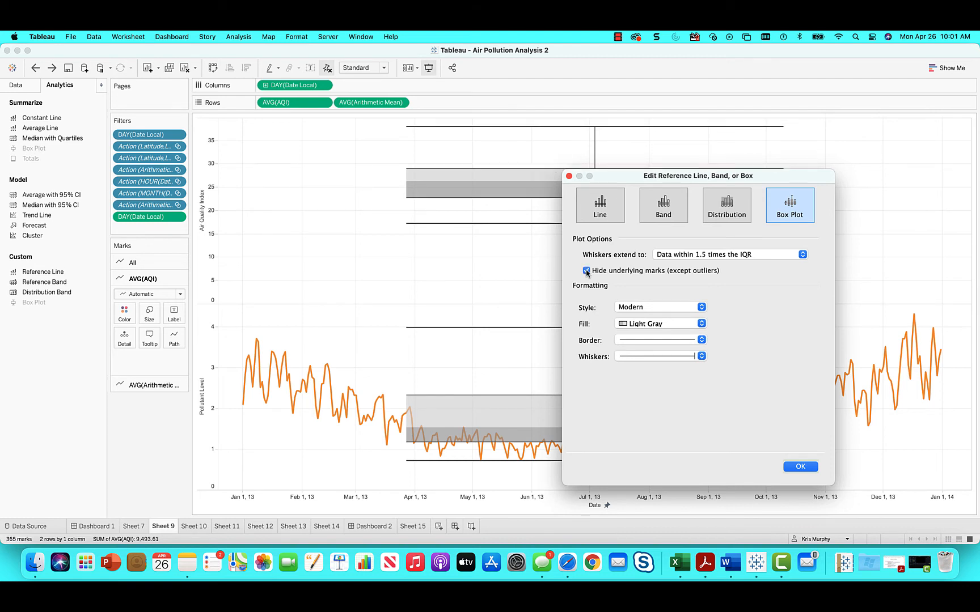
{"action": "left_click", "coordinate": [587, 271]}
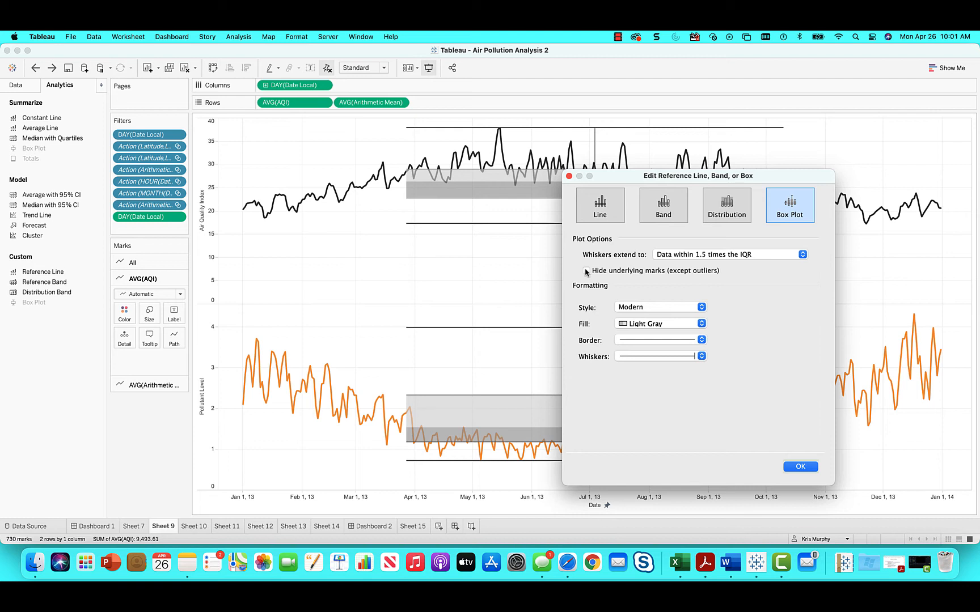
{"action": "left_click", "coordinate": [586, 270]}
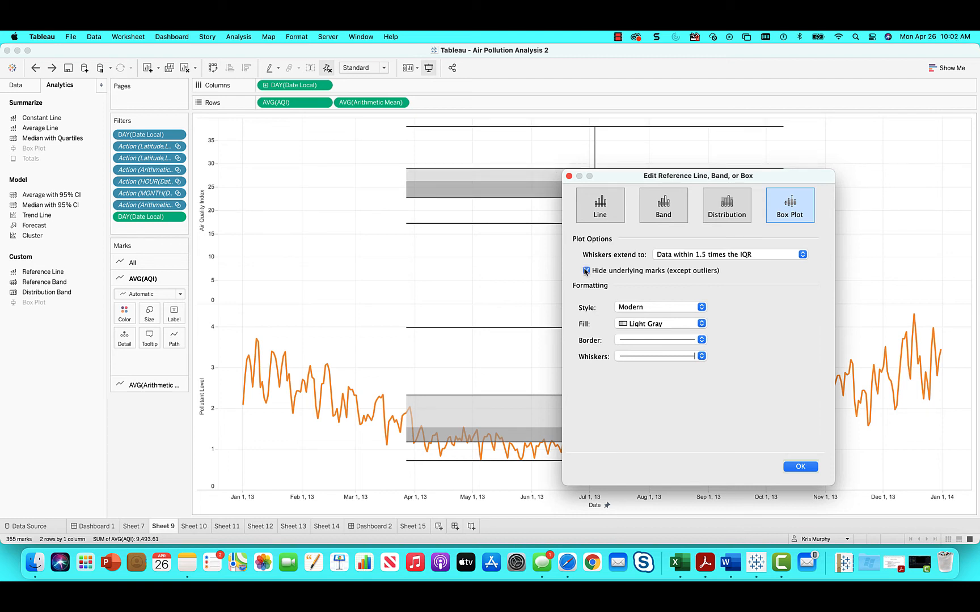
{"action": "left_click", "coordinate": [586, 271]}
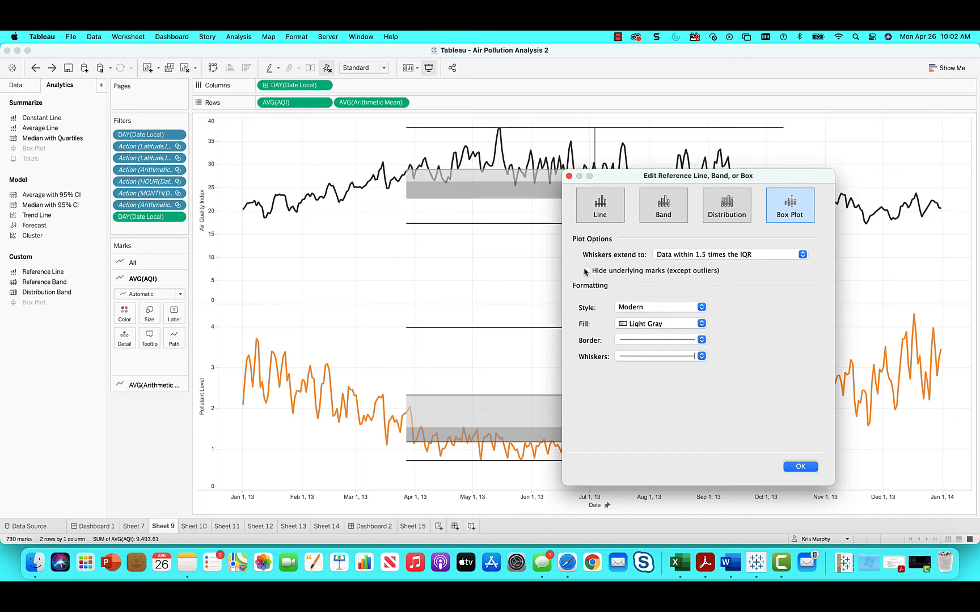
Step: Preview the AQI box plot as a band and as a 60%,80% of Average distribution, and return it to a box plot
{"action": "left_click", "coordinate": [652, 213]}
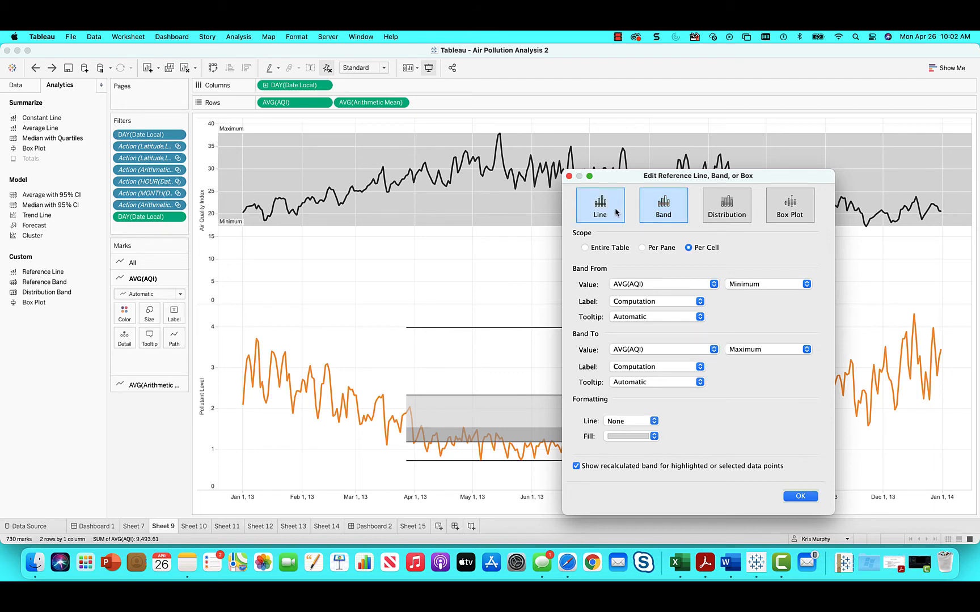
{"action": "left_click", "coordinate": [709, 216]}
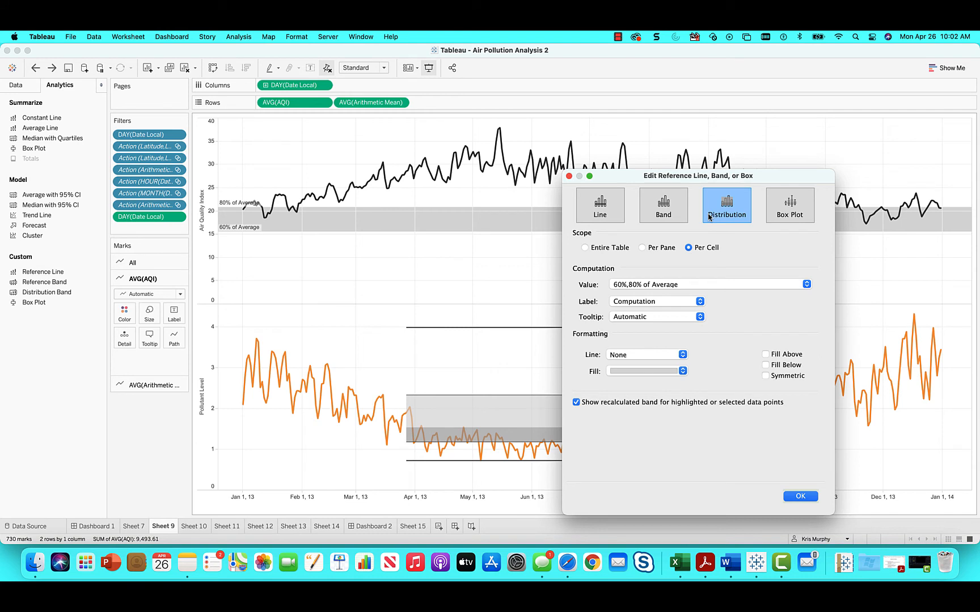
{"action": "left_click", "coordinate": [781, 213]}
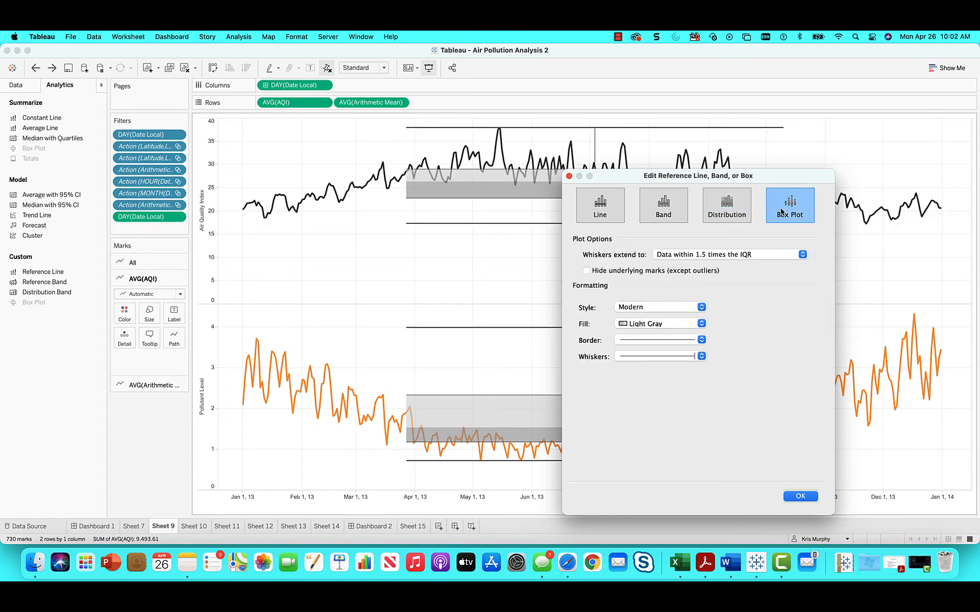
{"action": "left_click", "coordinate": [647, 272]}
{"action": "left_click", "coordinate": [647, 271]}
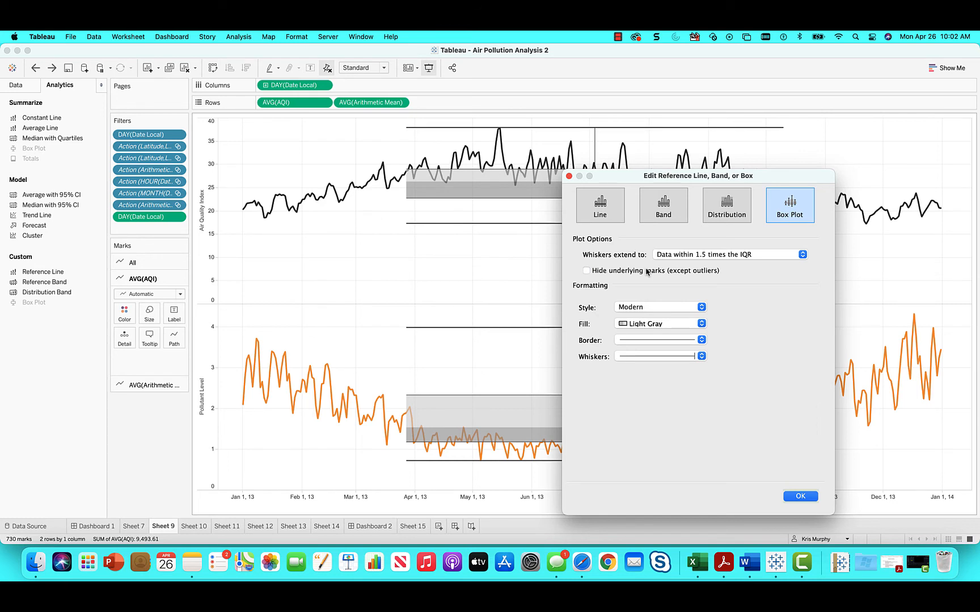
Step: Extend the AQI box plot's whiskers to the maximum extent of the data and toggle hiding its underlying marks
{"action": "left_click", "coordinate": [696, 256]}
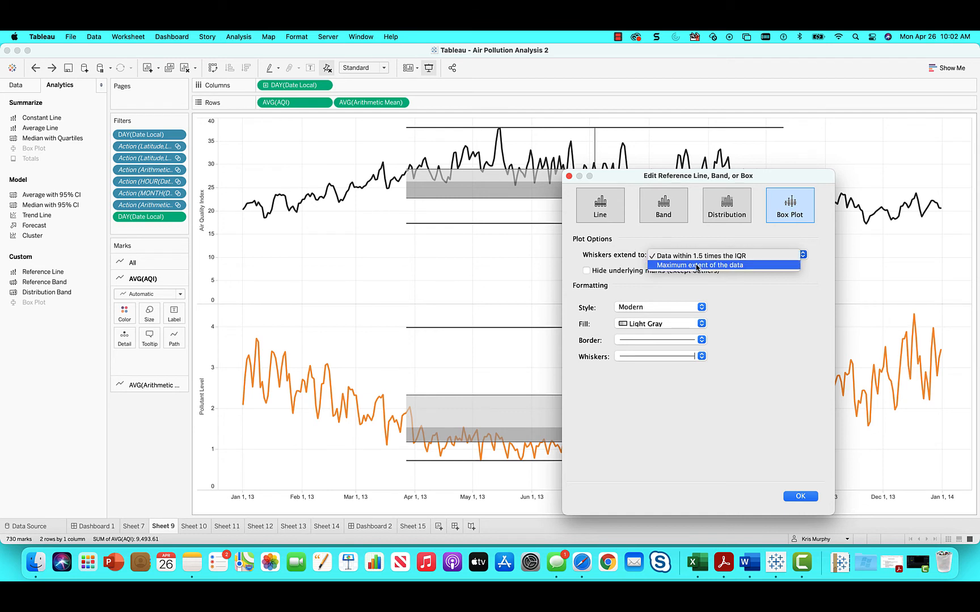
{"action": "left_click", "coordinate": [697, 265]}
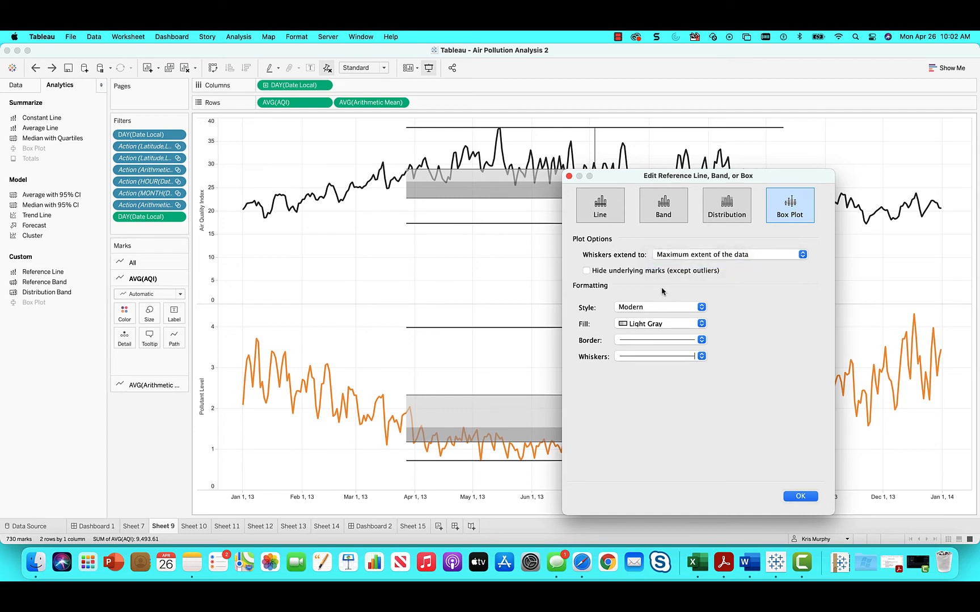
{"action": "left_click", "coordinate": [643, 277]}
{"action": "left_click", "coordinate": [643, 278]}
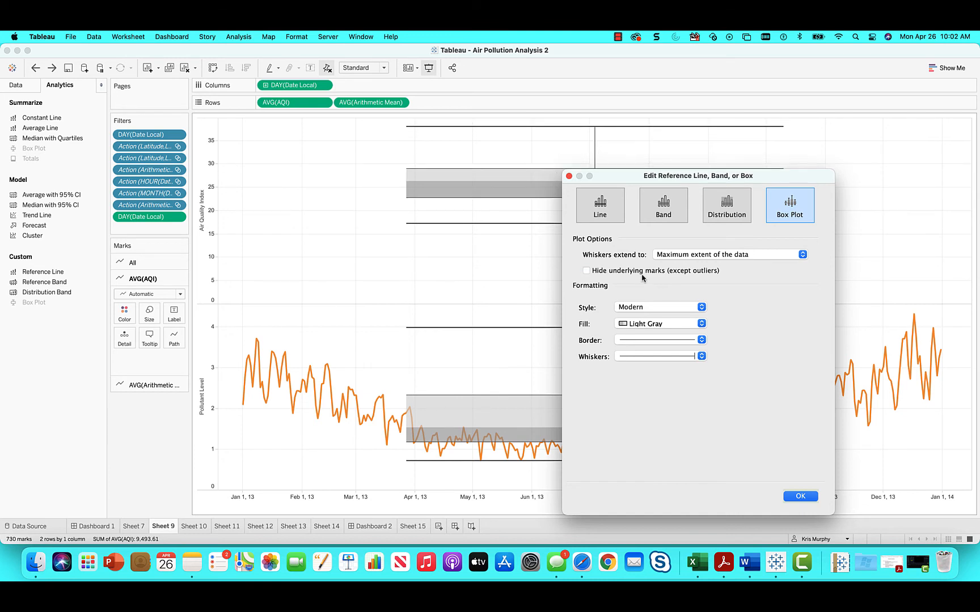
Step: Replace the AQI box plot with a per-pane reference band from the minimum to the maximum AVG(AQI)
{"action": "left_click", "coordinate": [620, 217]}
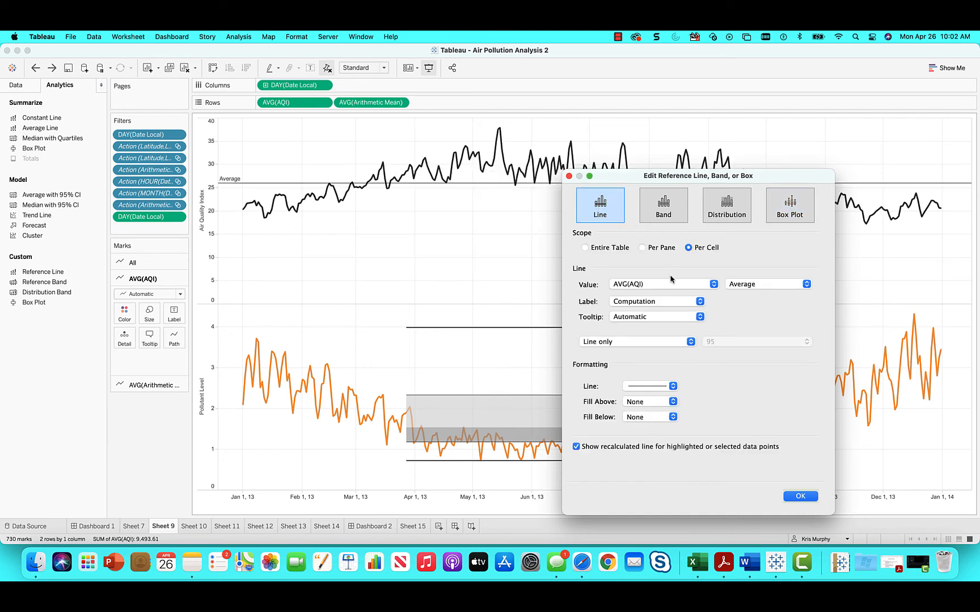
{"action": "left_click", "coordinate": [642, 248]}
{"action": "left_click", "coordinate": [658, 219]}
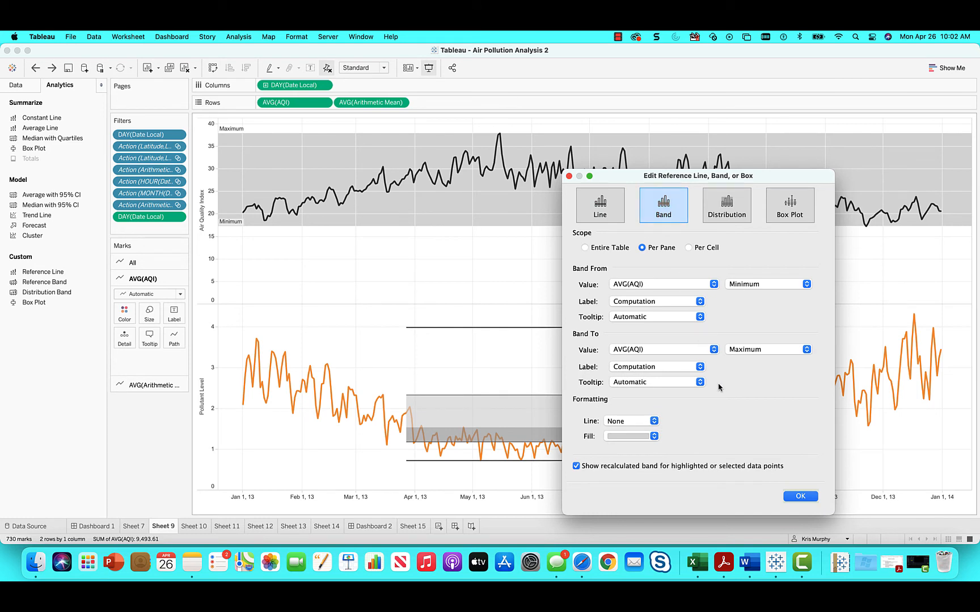
{"action": "left_click", "coordinate": [800, 496]}
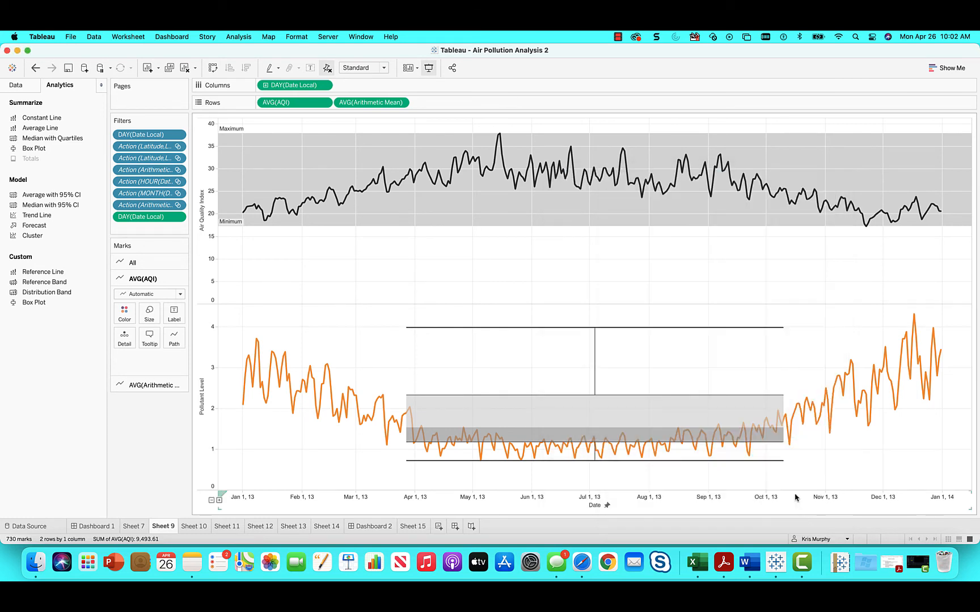
Step: Undo the reference band, box plots and their edits until Sheet 9 shows both charts as plain lines without analytics objects
{"action": "left_click", "coordinate": [35, 68]}
{"action": "left_click", "coordinate": [39, 72]}
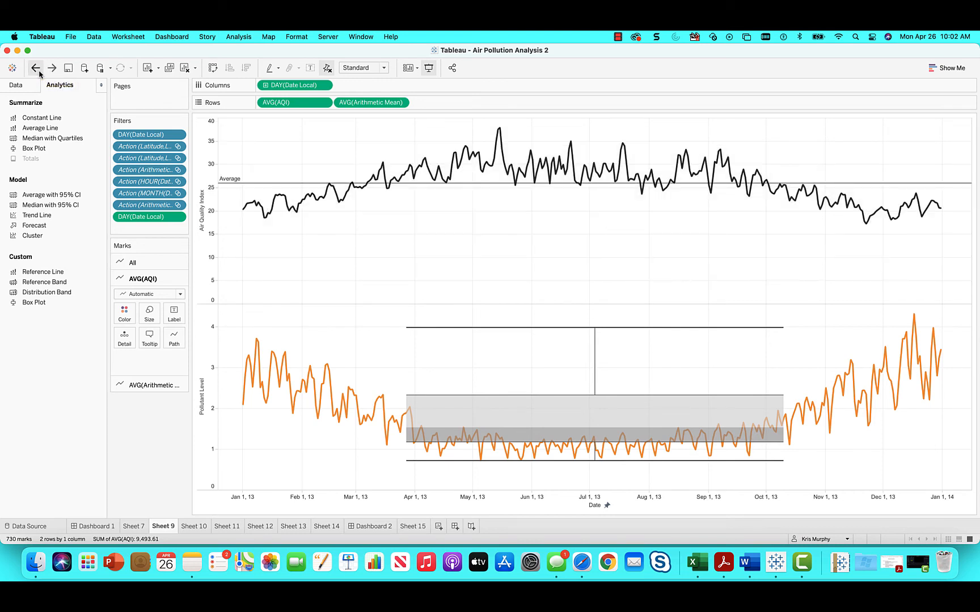
{"action": "left_click", "coordinate": [39, 71]}
{"action": "left_click", "coordinate": [39, 71]}
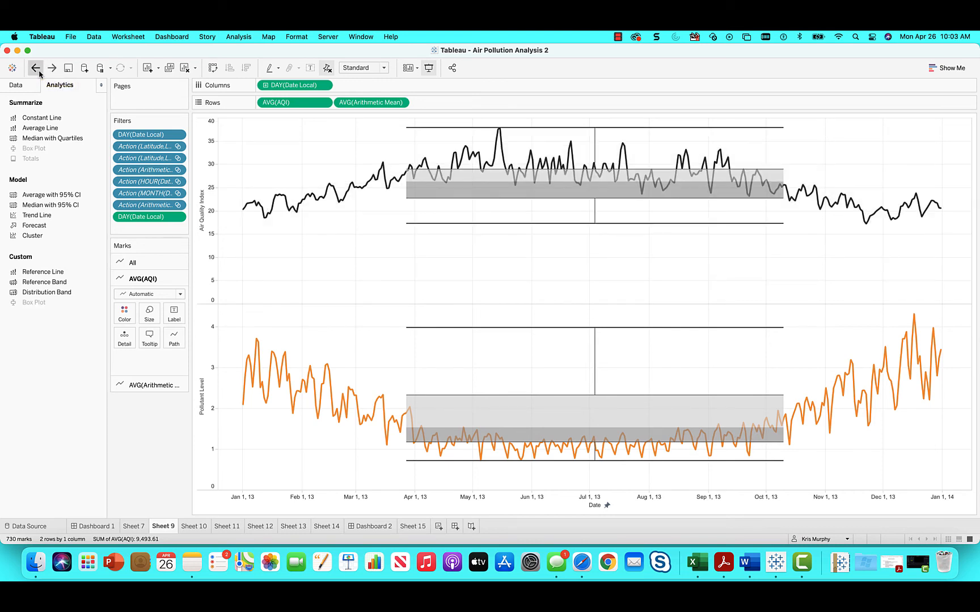
{"action": "left_click", "coordinate": [39, 71]}
{"action": "left_click", "coordinate": [39, 71]}
{"action": "left_click", "coordinate": [39, 72]}
{"action": "left_click", "coordinate": [39, 71]}
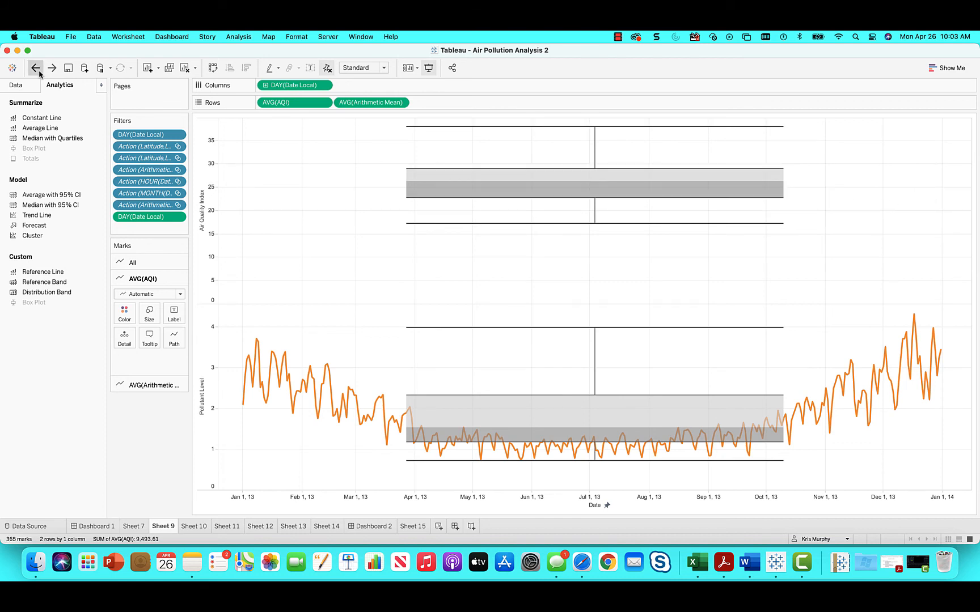
{"action": "left_click", "coordinate": [39, 71]}
{"action": "left_click", "coordinate": [39, 71]}
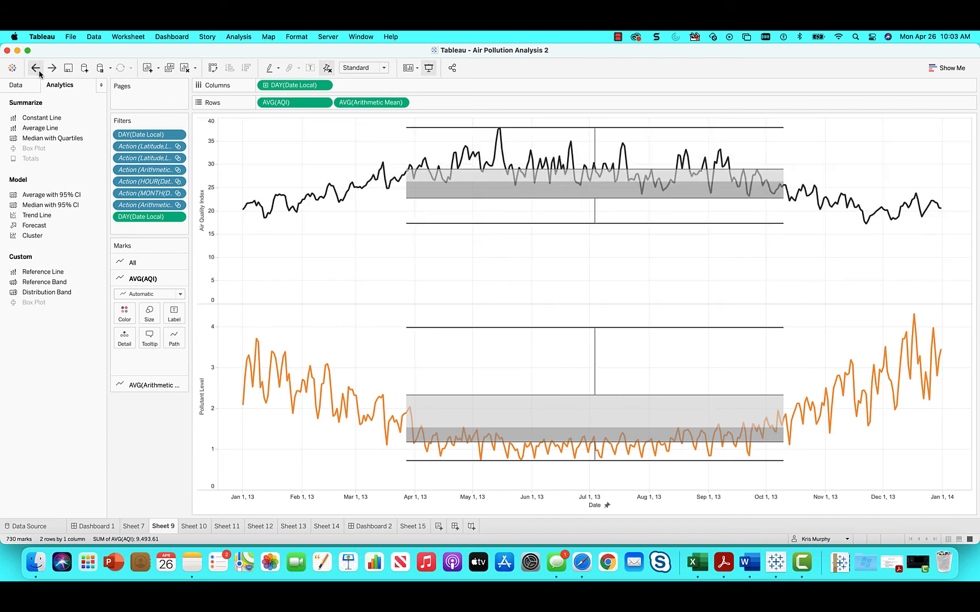
{"action": "left_click", "coordinate": [39, 71]}
{"action": "left_click", "coordinate": [39, 72]}
{"action": "left_click", "coordinate": [39, 72]}
{"action": "left_click", "coordinate": [39, 71]}
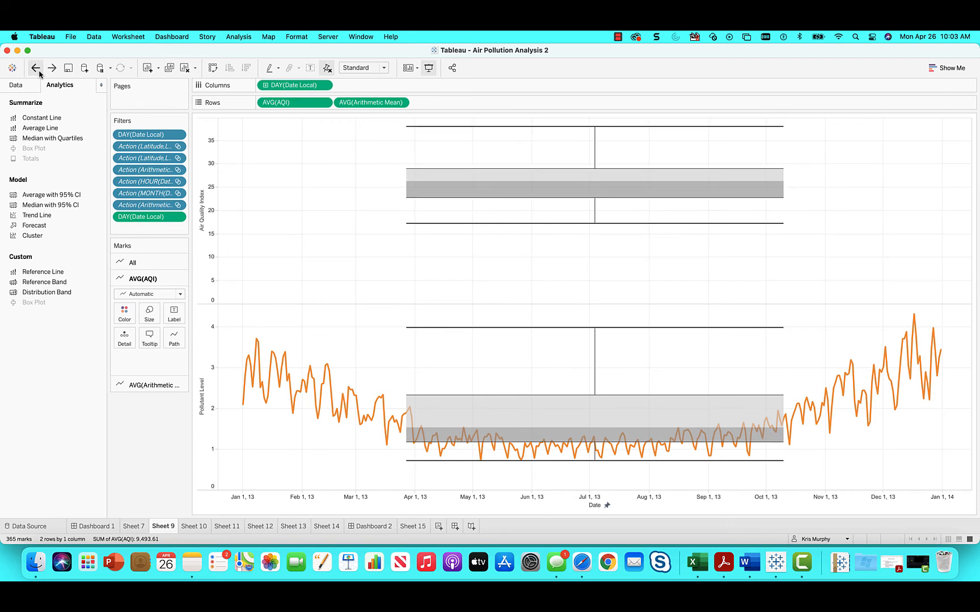
{"action": "left_click", "coordinate": [39, 71]}
{"action": "left_click", "coordinate": [39, 71]}
{"action": "left_click", "coordinate": [39, 71]}
{"action": "left_click", "coordinate": [39, 72]}
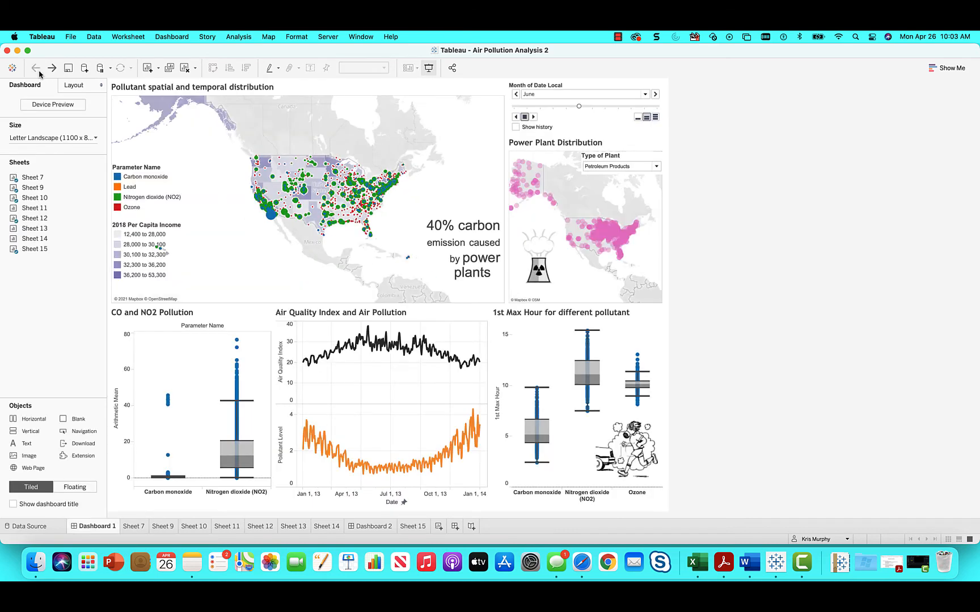
{"action": "left_click", "coordinate": [51, 71]}
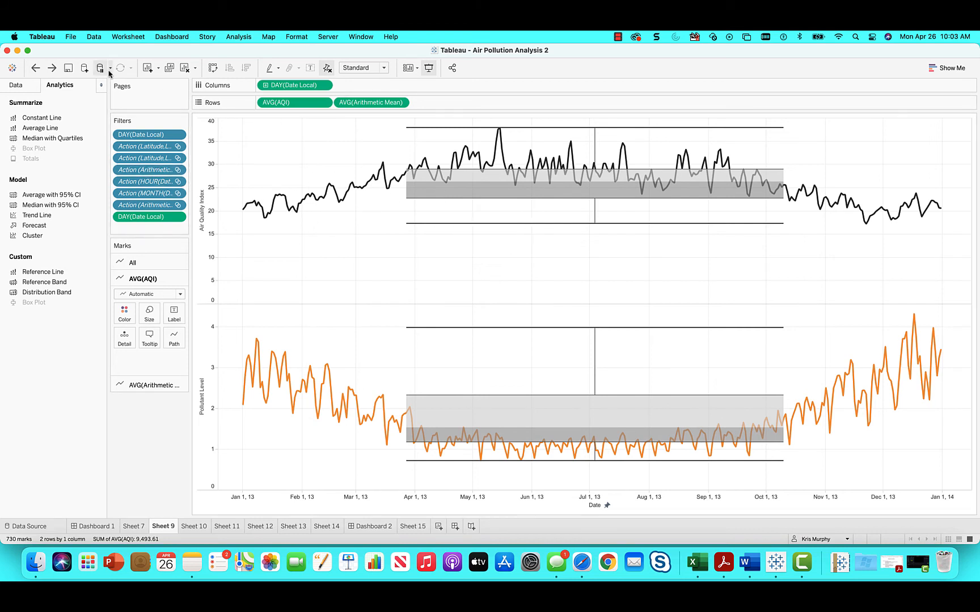
{"action": "left_click", "coordinate": [41, 71]}
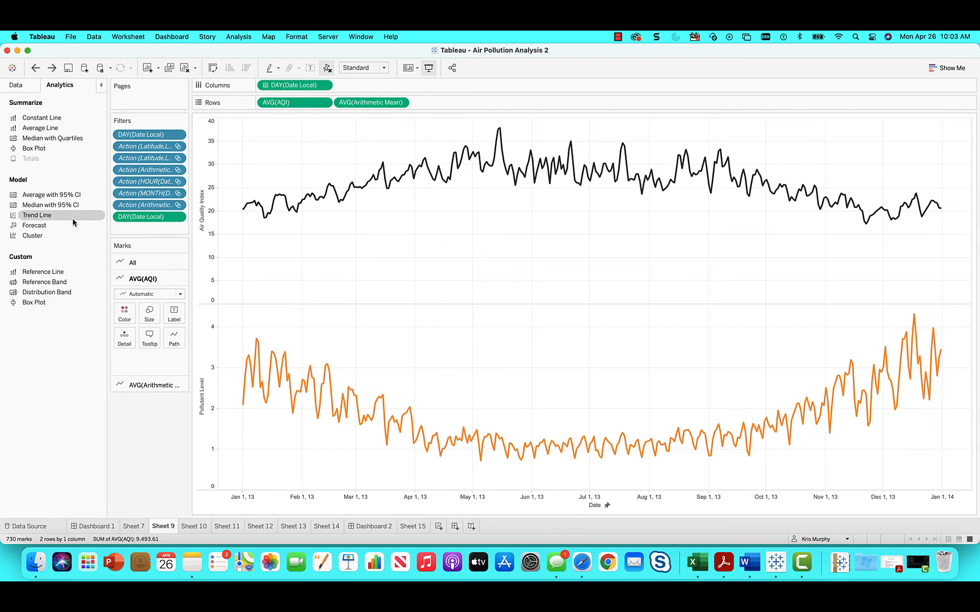
Step: Add polynomial trend lines and a forecast to both the Air Quality Index and Pollutant Level charts
{"action": "left_click_drag", "start_coordinate": [72, 215], "coordinate": [433, 145]}
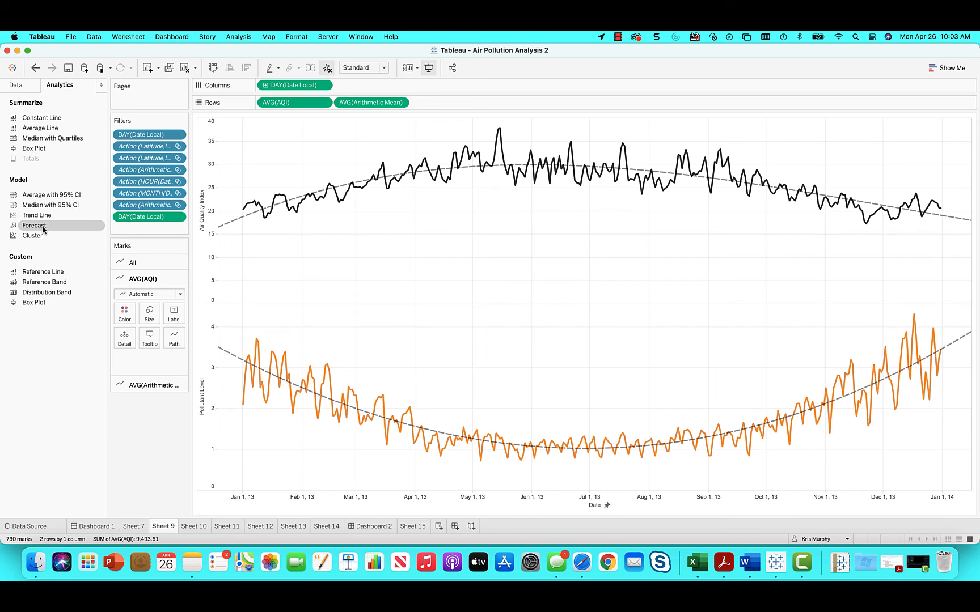
{"action": "left_click_drag", "start_coordinate": [44, 229], "coordinate": [290, 145]}
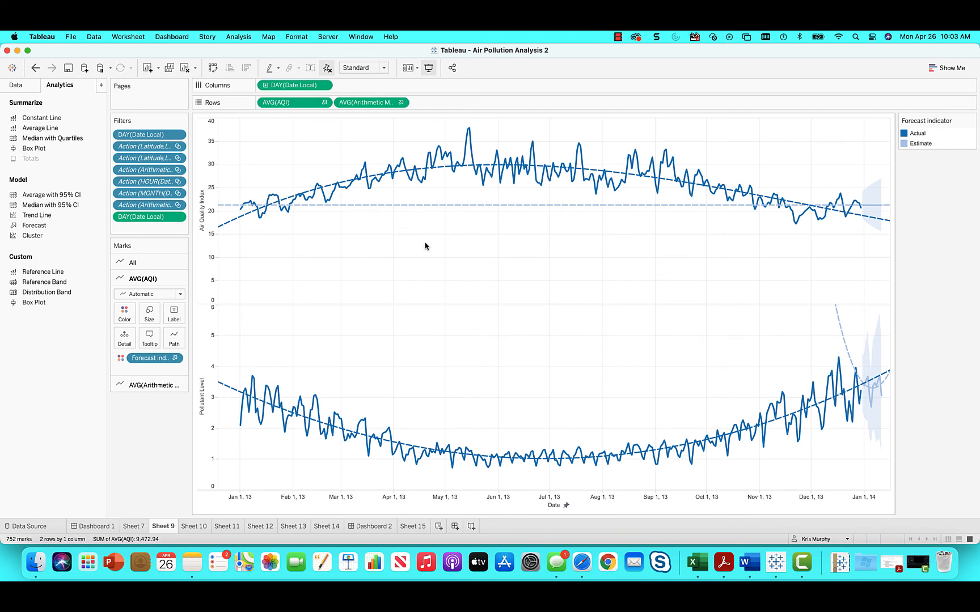
Step: Examine the equations, R-squared and P-values of the actual and estimated trend lines, and the forecast area on both charts
{"action": "mouse_move", "coordinate": [396, 208]}
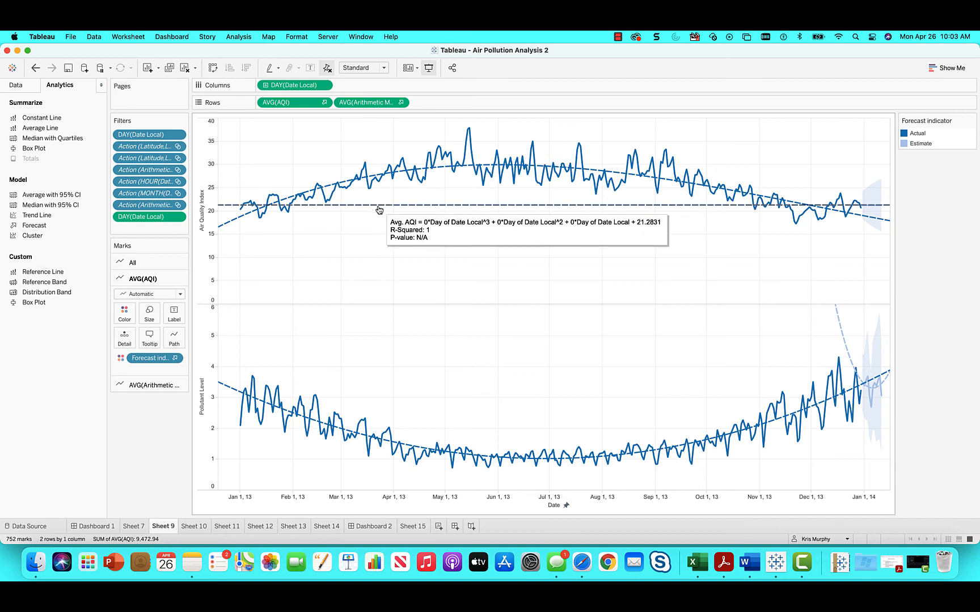
{"action": "mouse_move", "coordinate": [238, 220]}
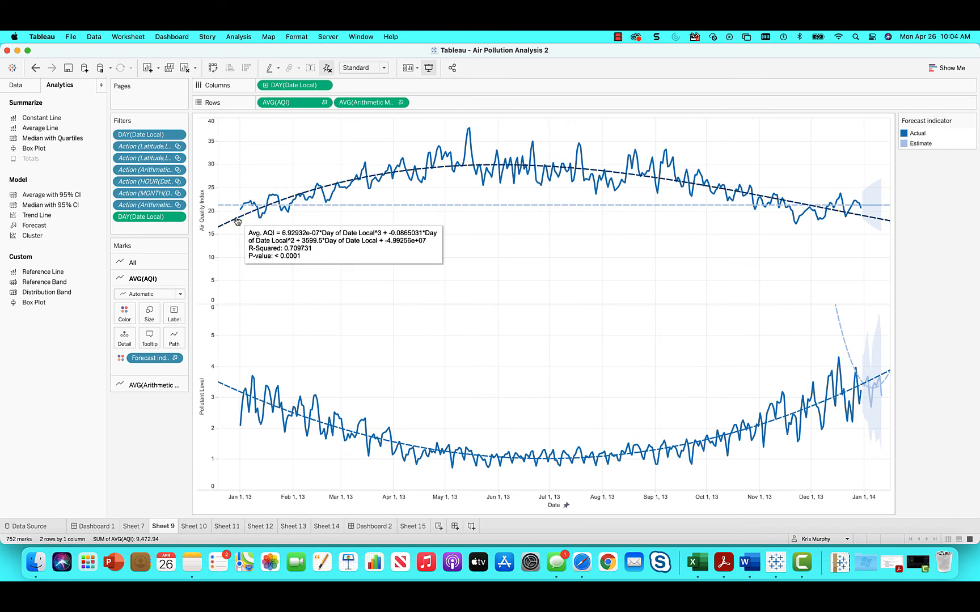
{"action": "mouse_move", "coordinate": [218, 382]}
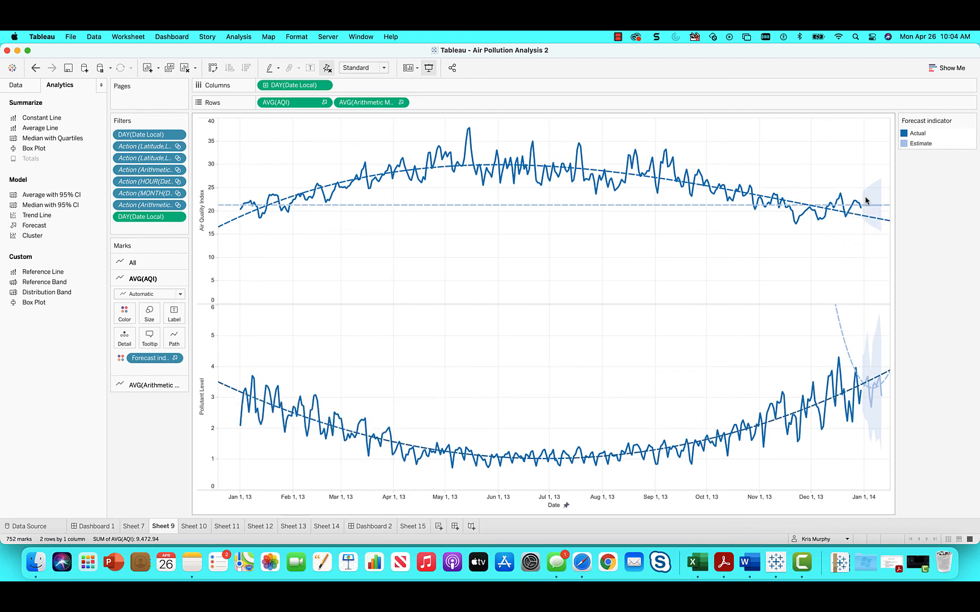
{"action": "mouse_move", "coordinate": [874, 210]}
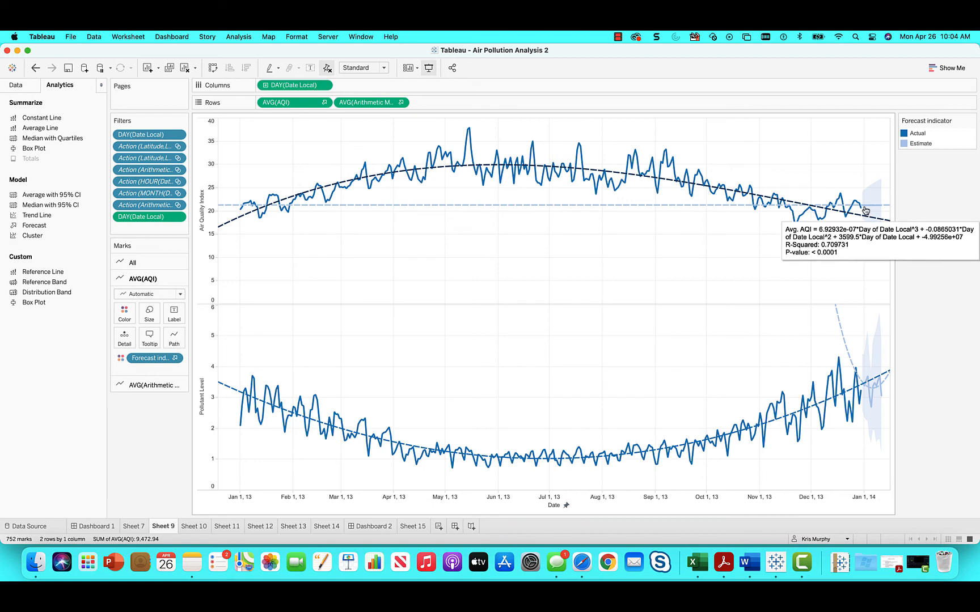
{"action": "mouse_move", "coordinate": [629, 211]}
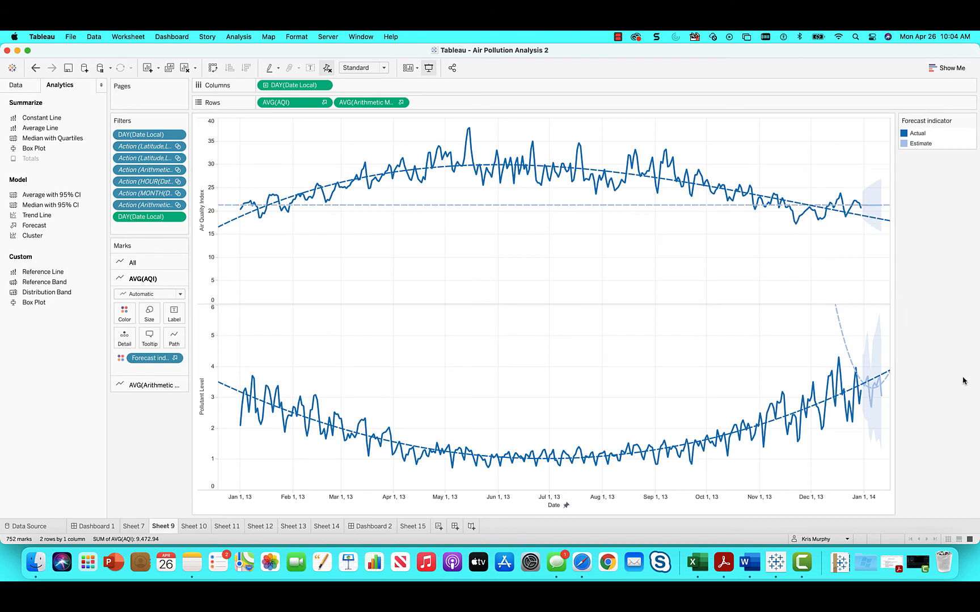
{"action": "mouse_move", "coordinate": [883, 379]}
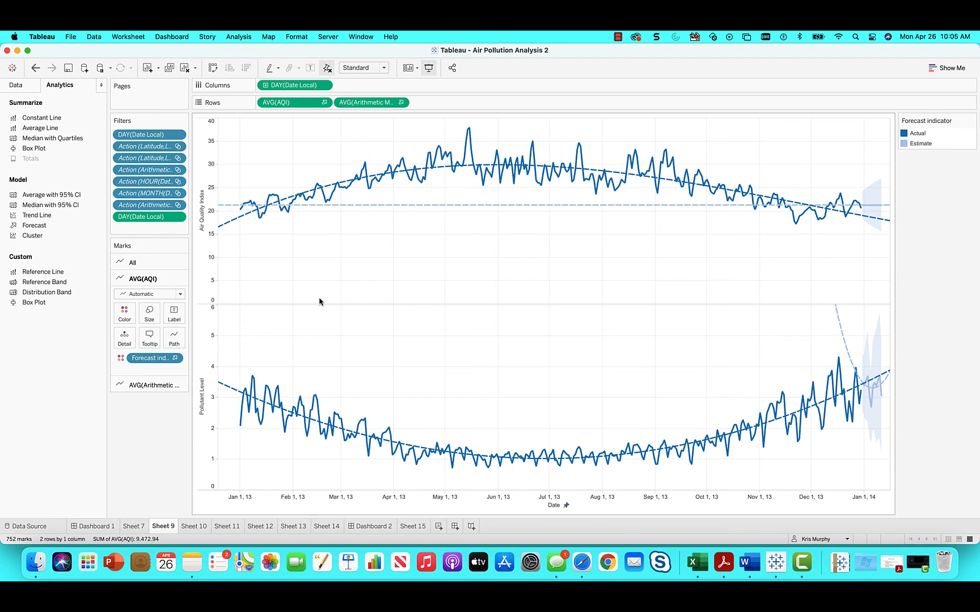
{"action": "mouse_move", "coordinate": [221, 229]}
{"action": "mouse_move", "coordinate": [226, 388]}
{"action": "mouse_move", "coordinate": [528, 207]}
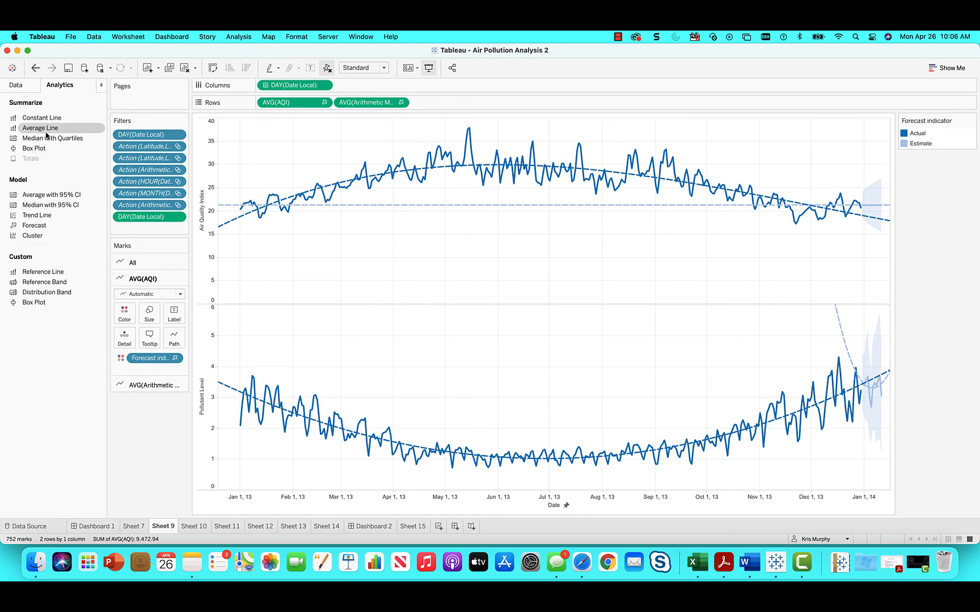
Step: Add average lines to both charts and check the average value on the Air Quality Index chart
{"action": "left_click_drag", "start_coordinate": [44, 129], "coordinate": [290, 150]}
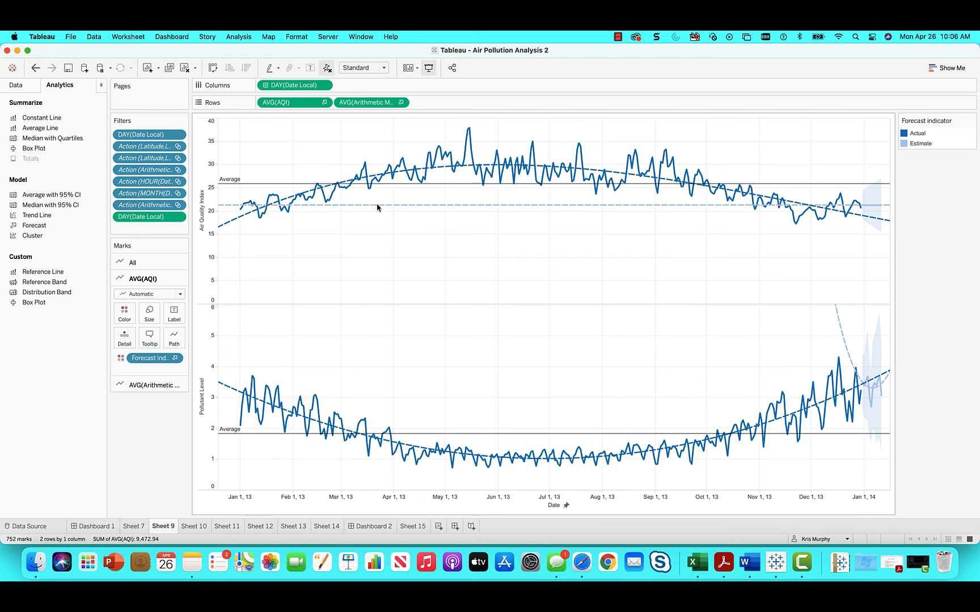
{"action": "mouse_move", "coordinate": [279, 185]}
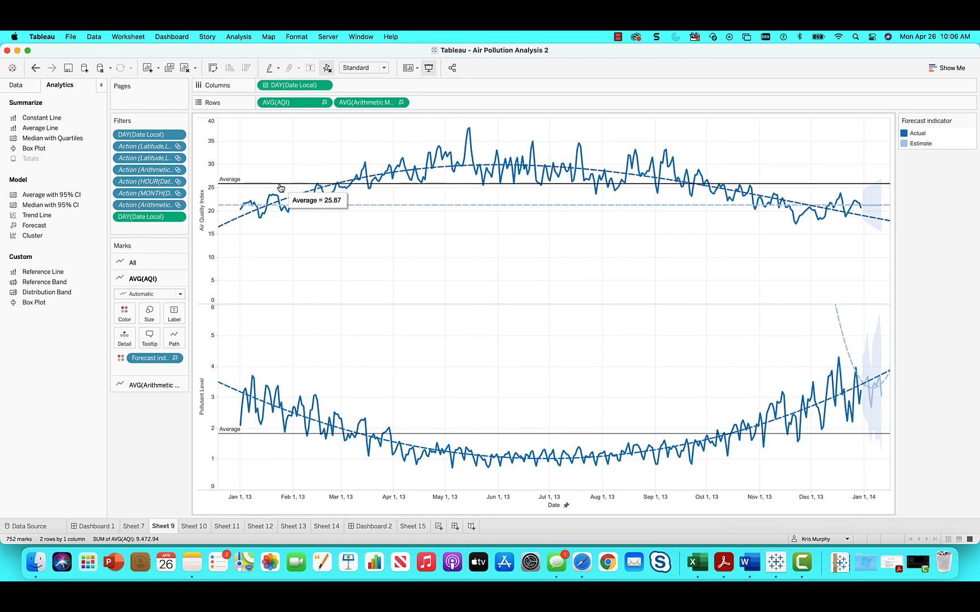